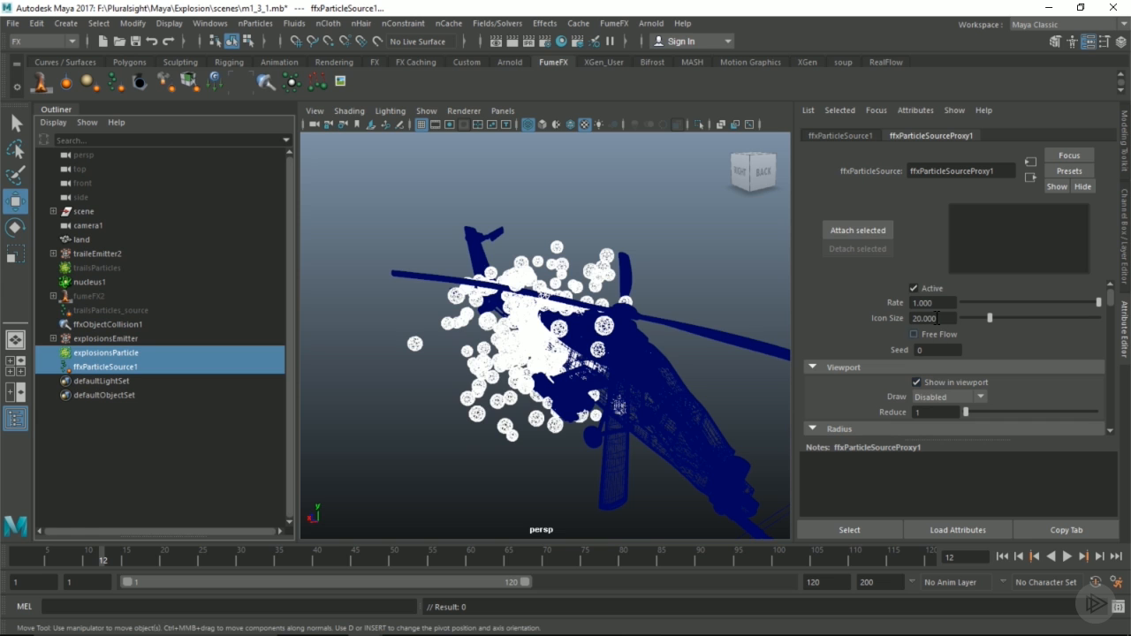
- Attach explosionsParticle to the ffxParticleSource1 source and set that source's Radius to 0.5
left_click(447, 447)
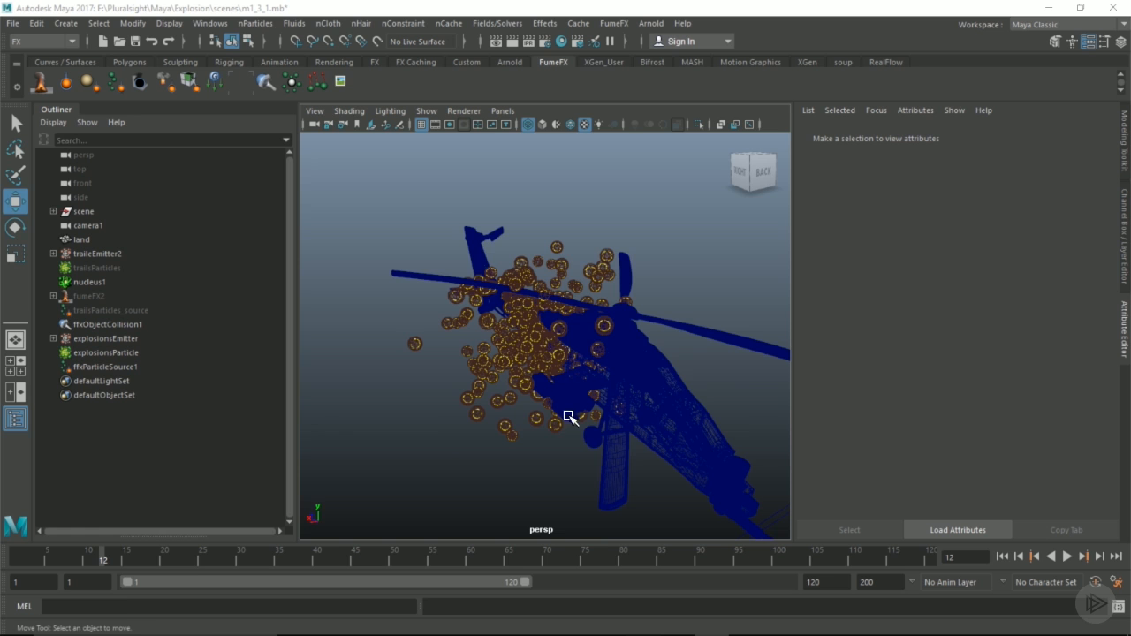
scroll(562, 380, "up", 3)
left_click(120, 366)
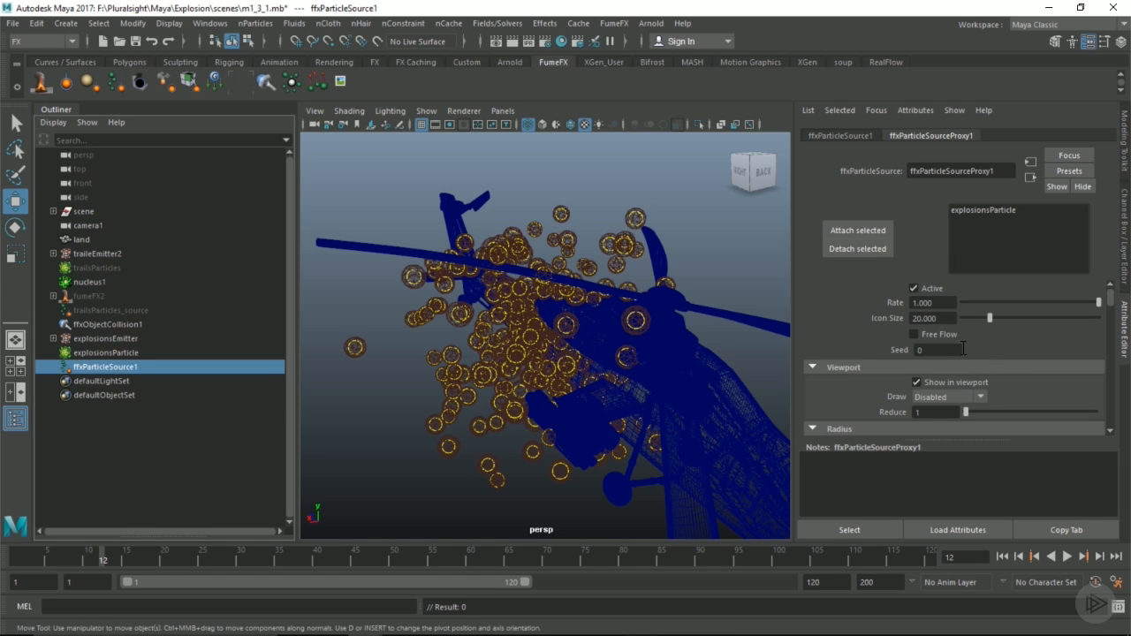
scroll(965, 341, "down", 3)
left_click_drag(973, 315, 968, 317)
double_click(924, 317)
type(".5")
key("Return")
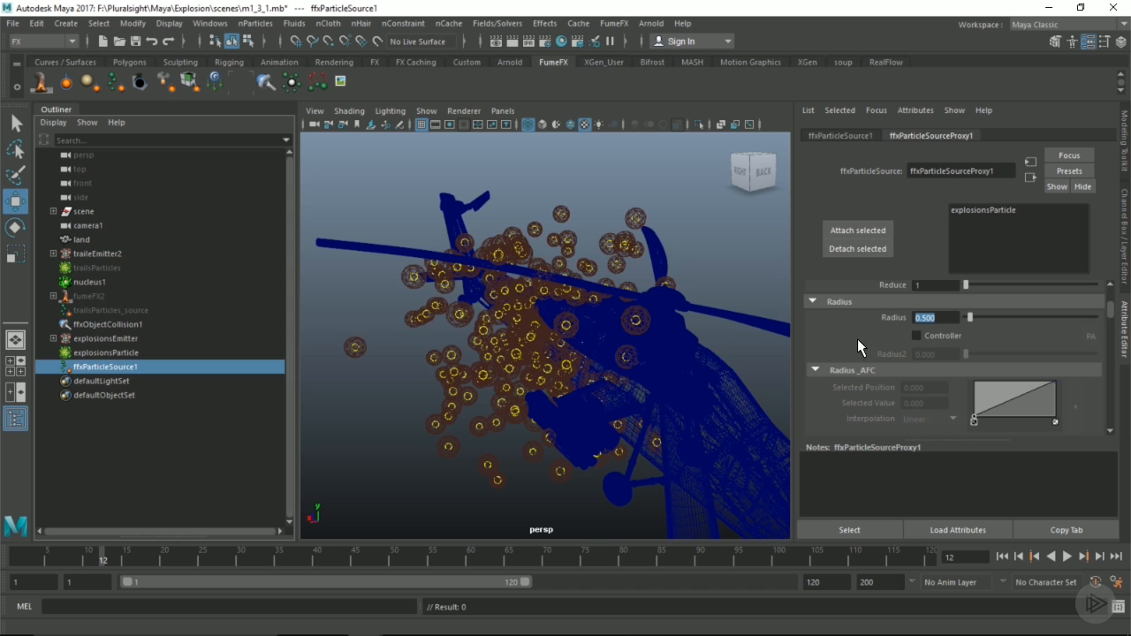
- Set the Velocity Multiplier amount of ffxParticleSource1 to 2
left_click_drag(648, 321, 590, 322, "alt")
scroll(984, 356, "down", 3)
scroll(975, 347, "down", 2)
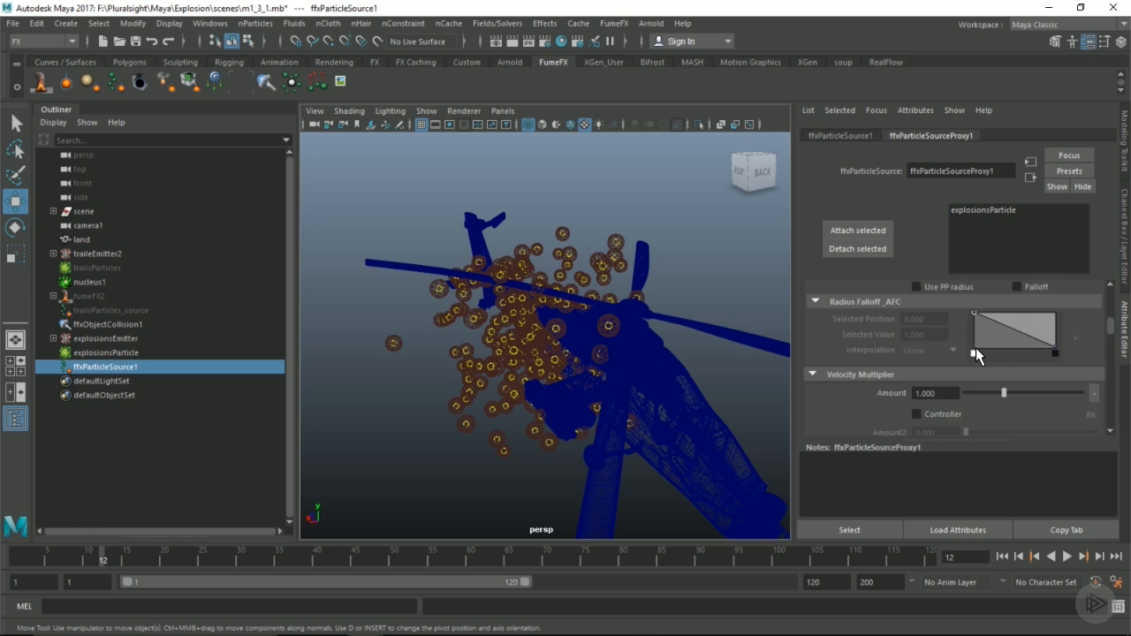
left_click(951, 350)
type("2")
key("Return")
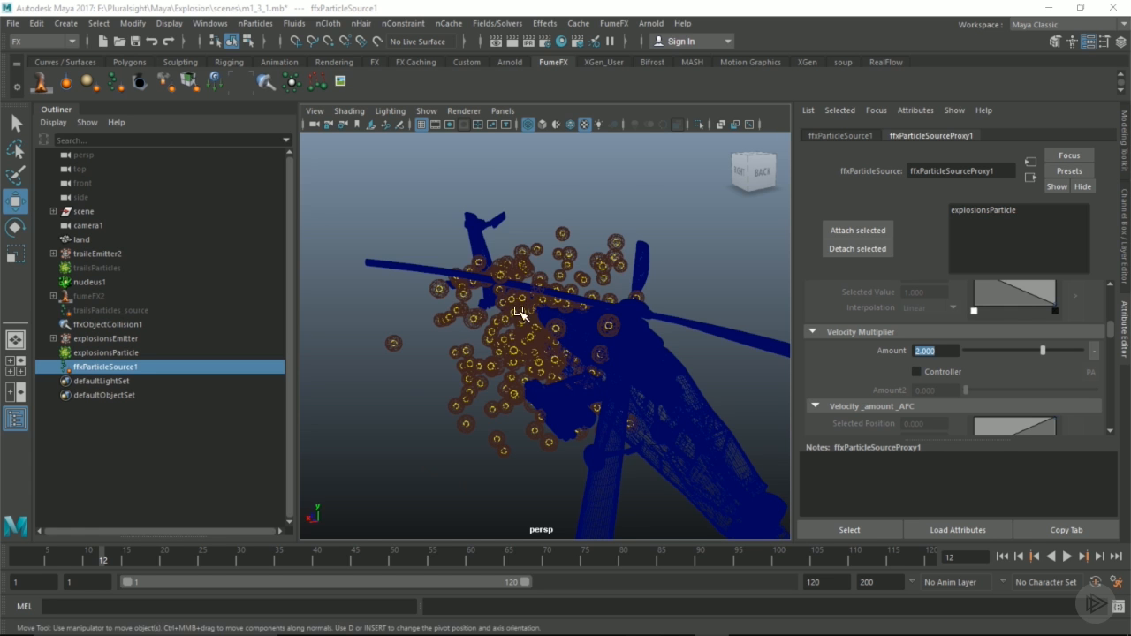
scroll(530, 332, "up", 2)
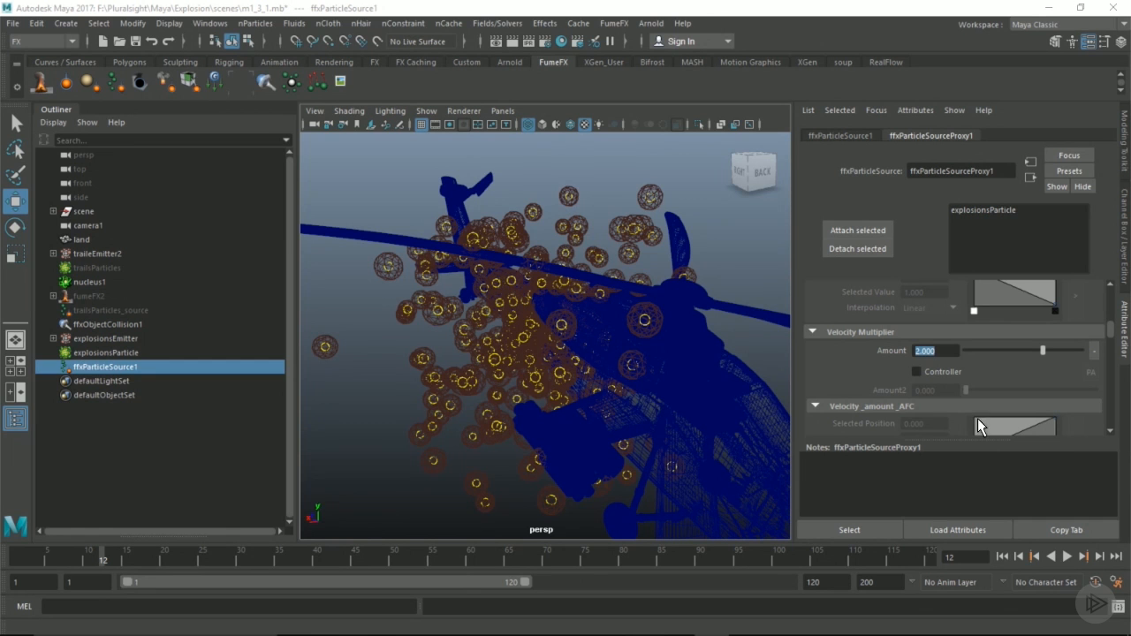
- Set the Smoke amount of ffxParticleSource1 to 0.2
scroll(901, 332, "down", 5)
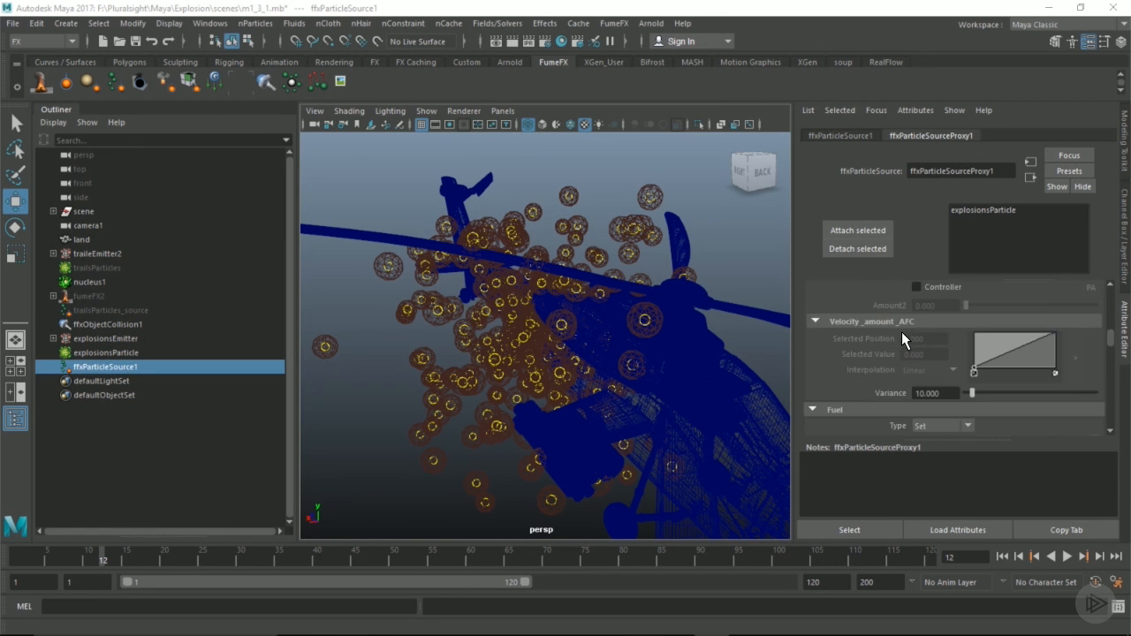
scroll(922, 353, "down", 5)
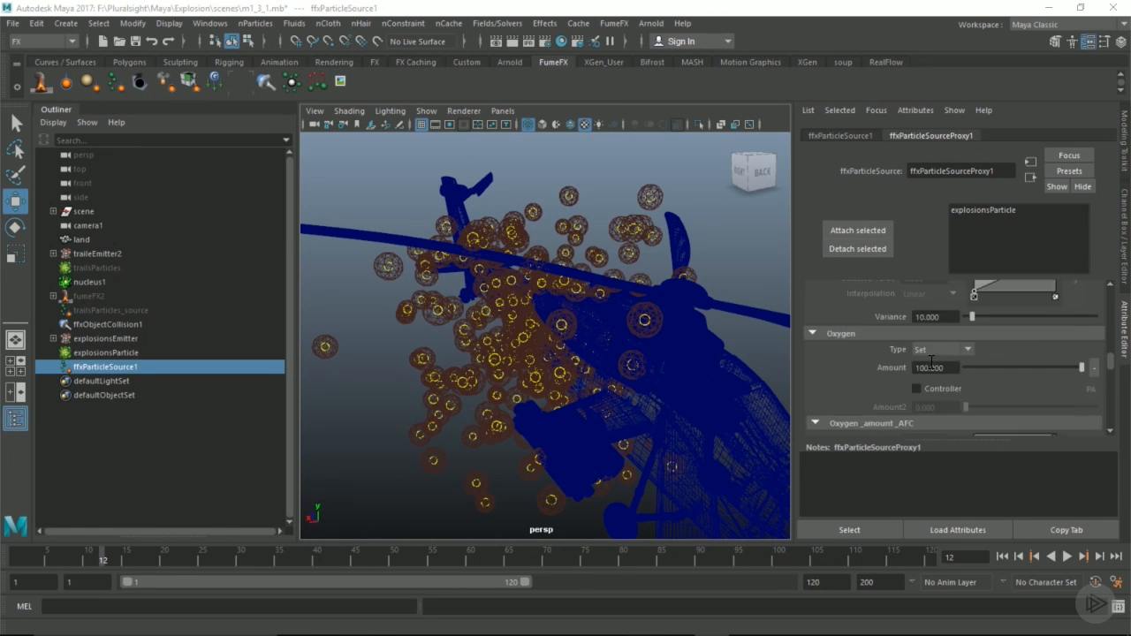
scroll(954, 361, "down", 5)
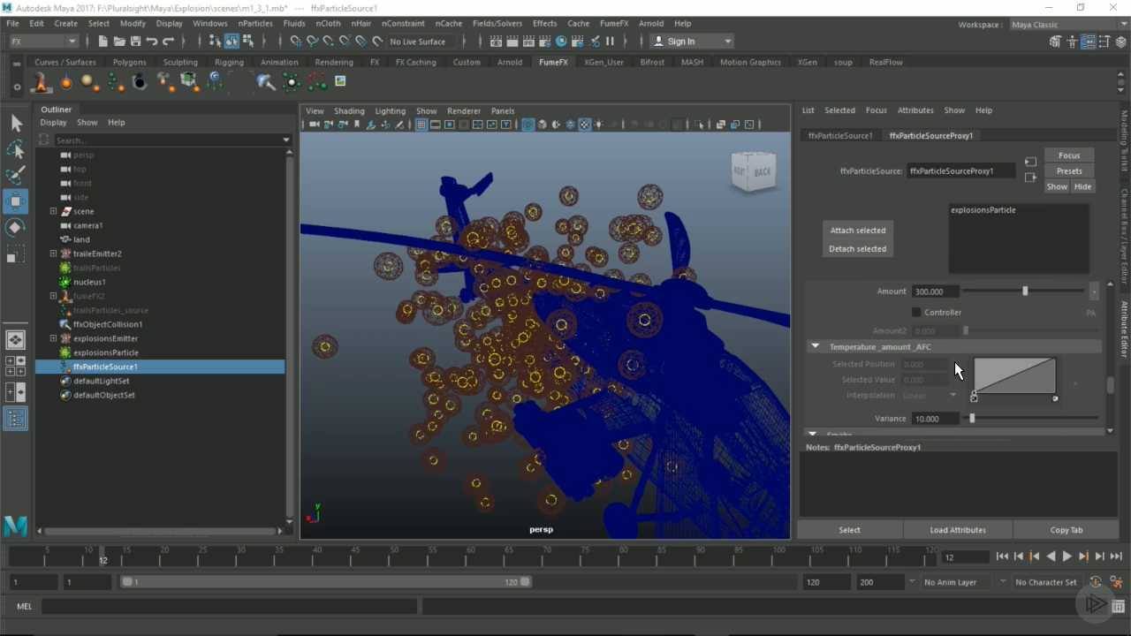
scroll(954, 361, "down", 1)
left_click_drag(936, 385, 832, 387)
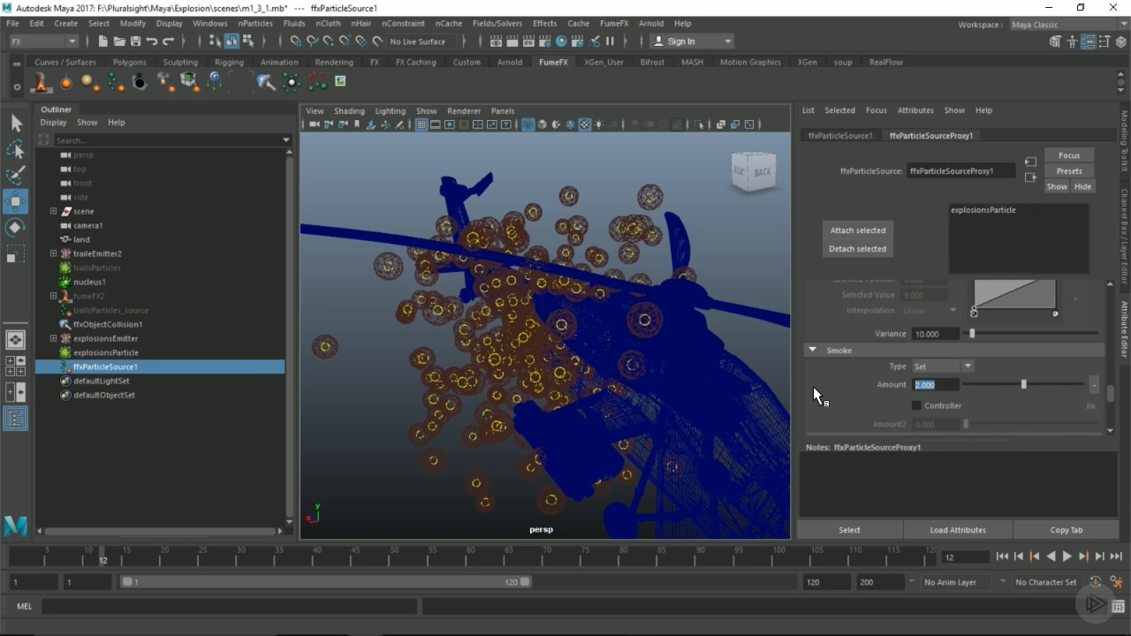
key("BackSpace")
type(".2")
key("Return")
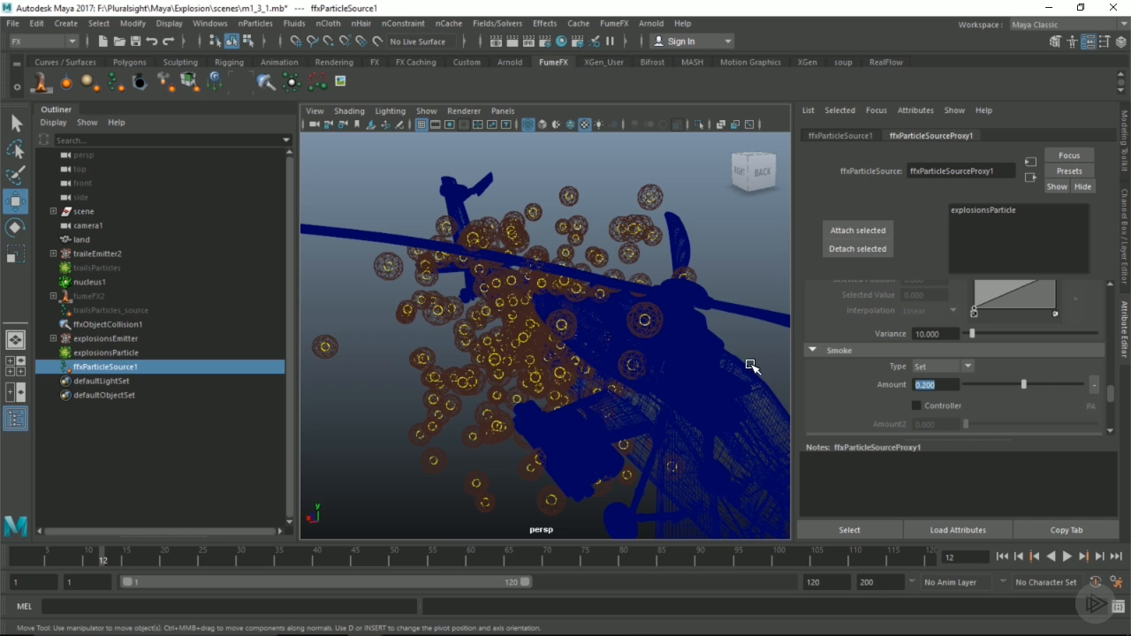
- Change the Color type of ffxParticleSource1 to Set
mouse_move(540, 274)
left_mouse_down("alt")
mouse_move(530, 272)
mouse_move(553, 281)
left_mouse_up("alt")
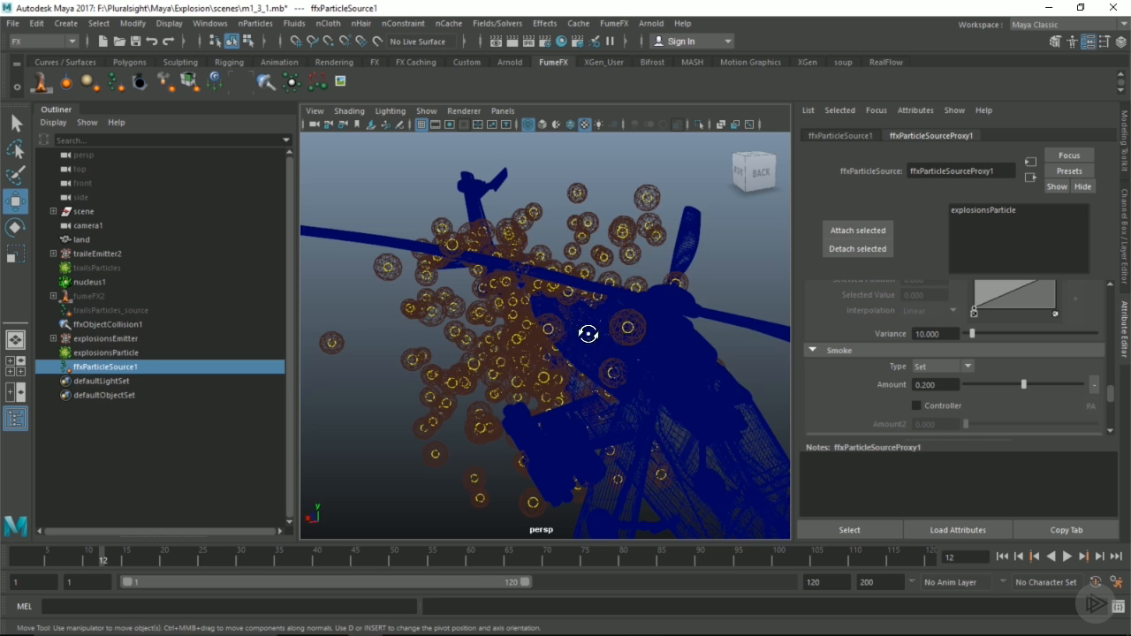
left_click_drag(591, 331, 596, 335, "alt")
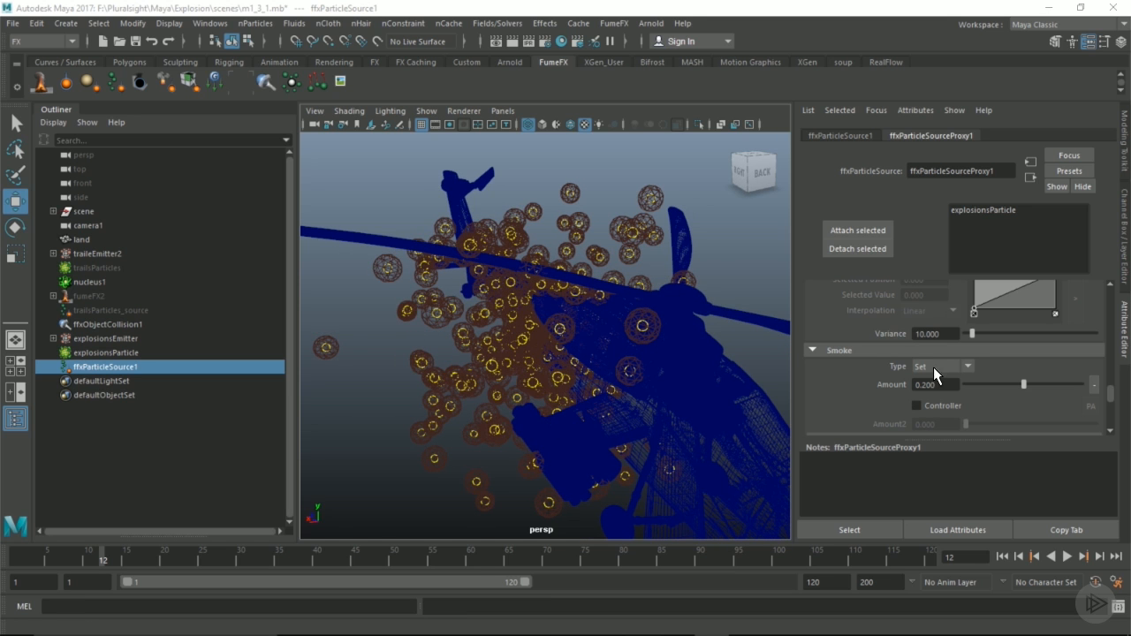
scroll(935, 366, "down", 5)
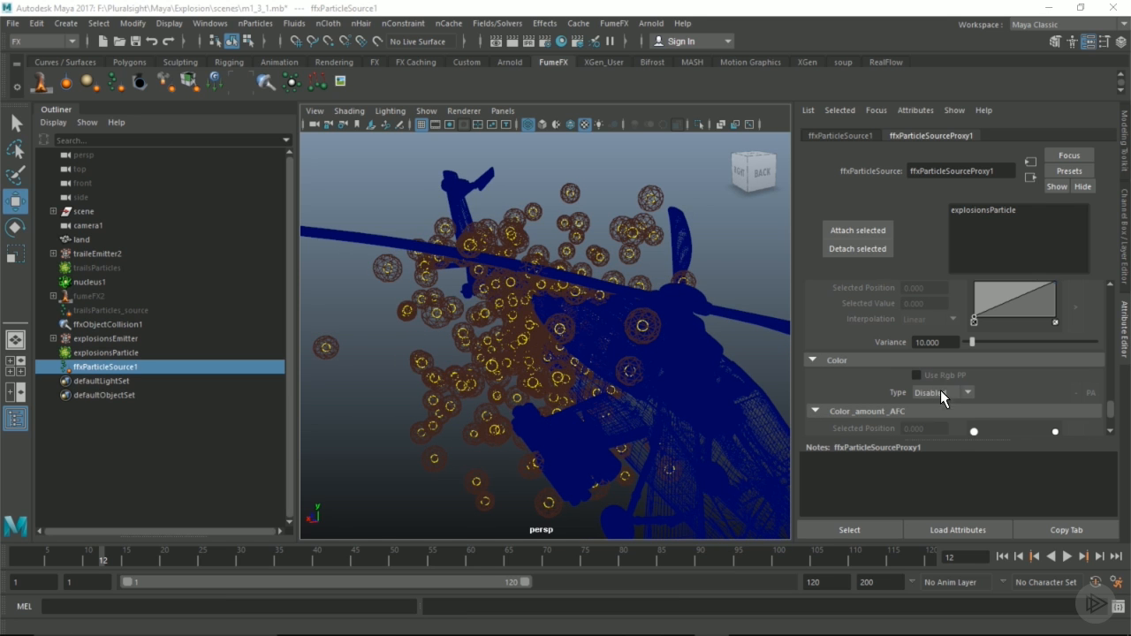
left_click(941, 392)
left_click(928, 431)
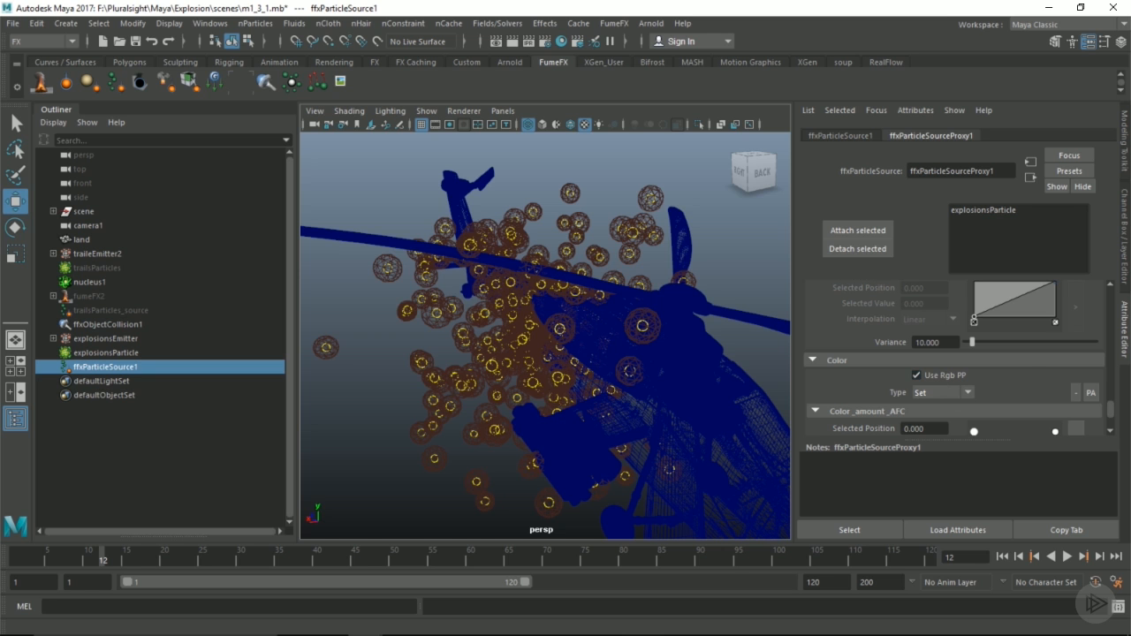
scroll(569, 337, "down", 5)
- Unhide the fumeFX2 container, duplicate it, and hide the original again
left_click_drag(527, 326, 549, 330, "alt")
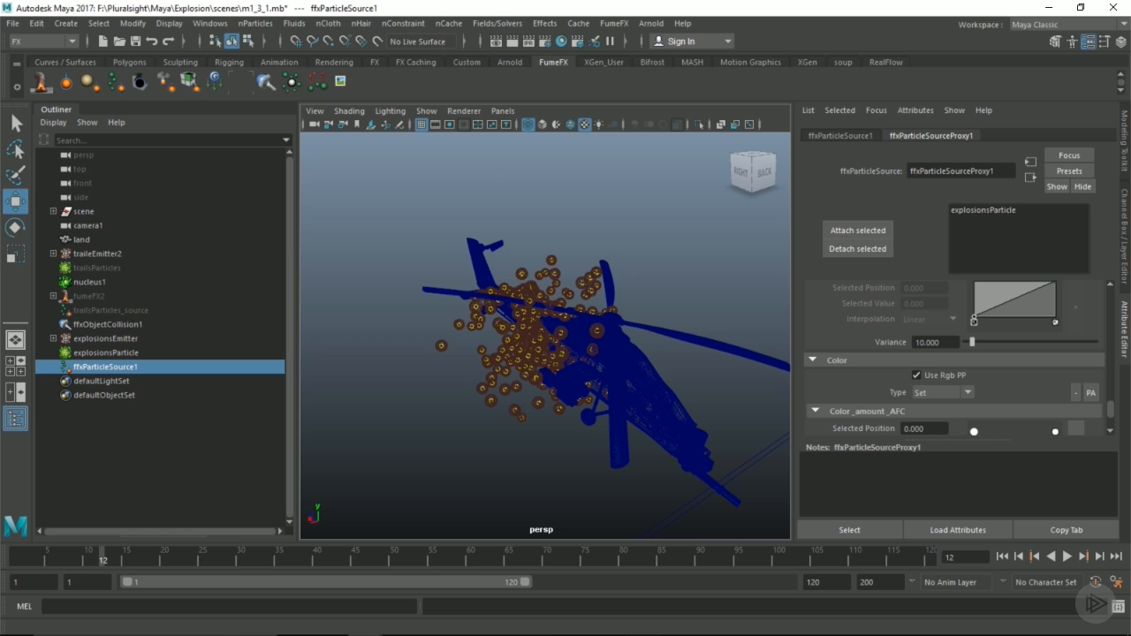
left_click(132, 298)
key("shift+h")
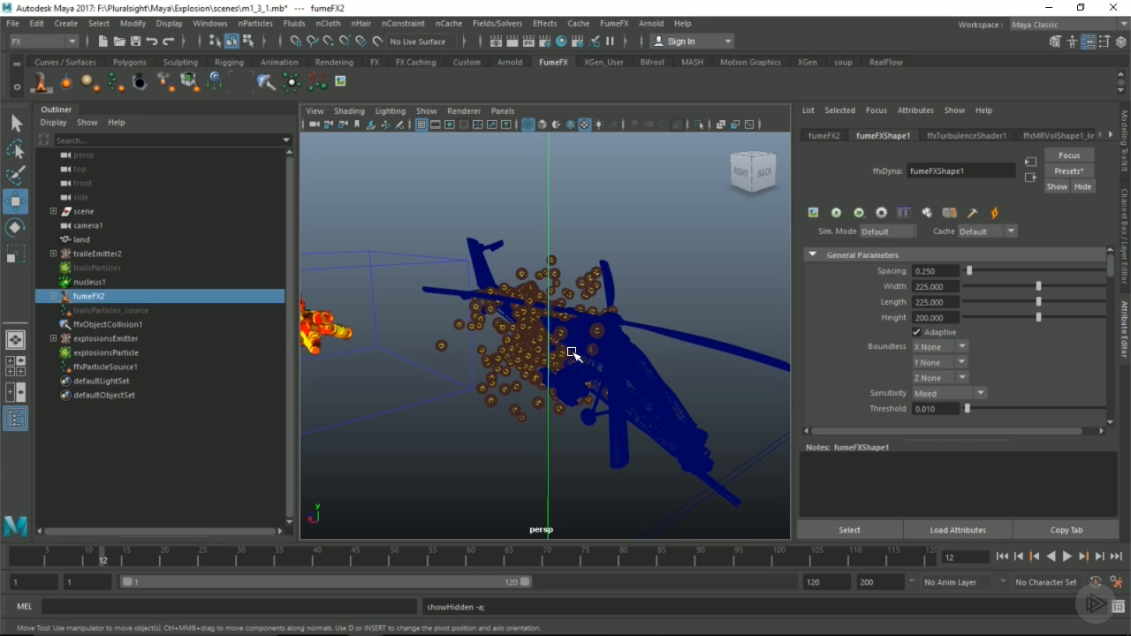
key("ctrl+d")
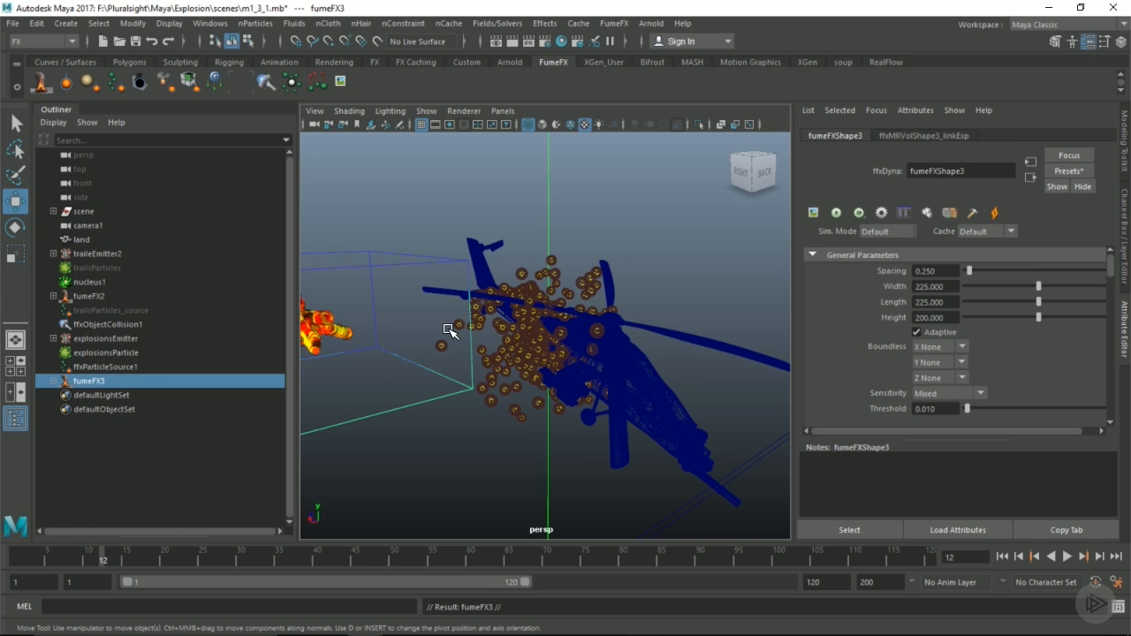
left_click(96, 297)
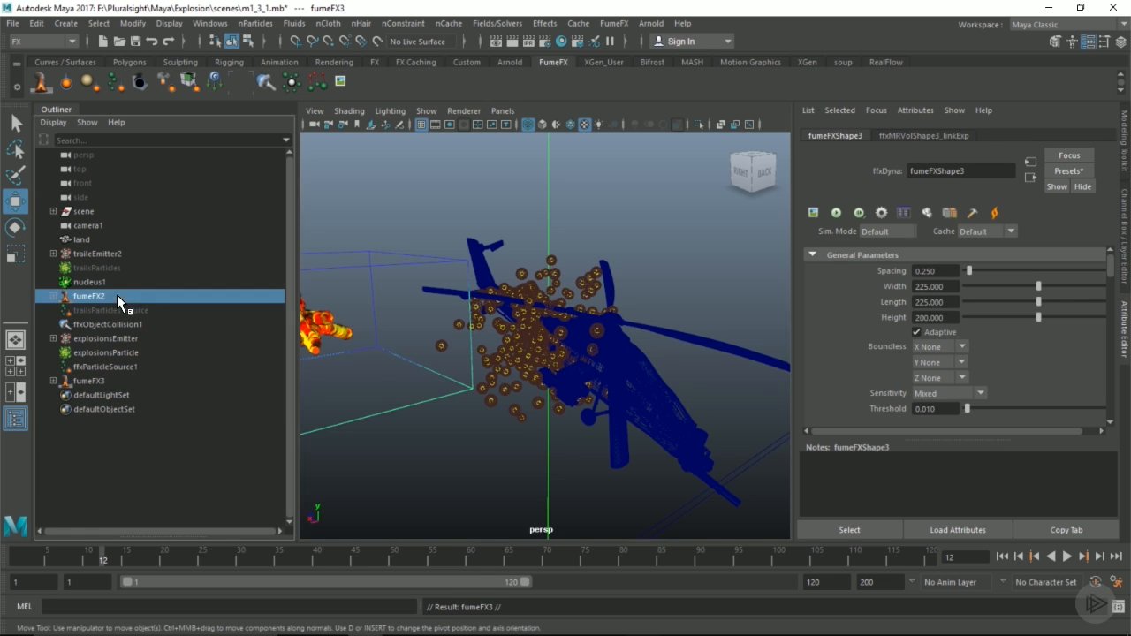
key("ctrl+h")
- Return to frame 1 and change the duplicated fumeFX3 container's default cache path to data\FumeFX\explosionsLOW_01_.fxd
left_click(101, 381)
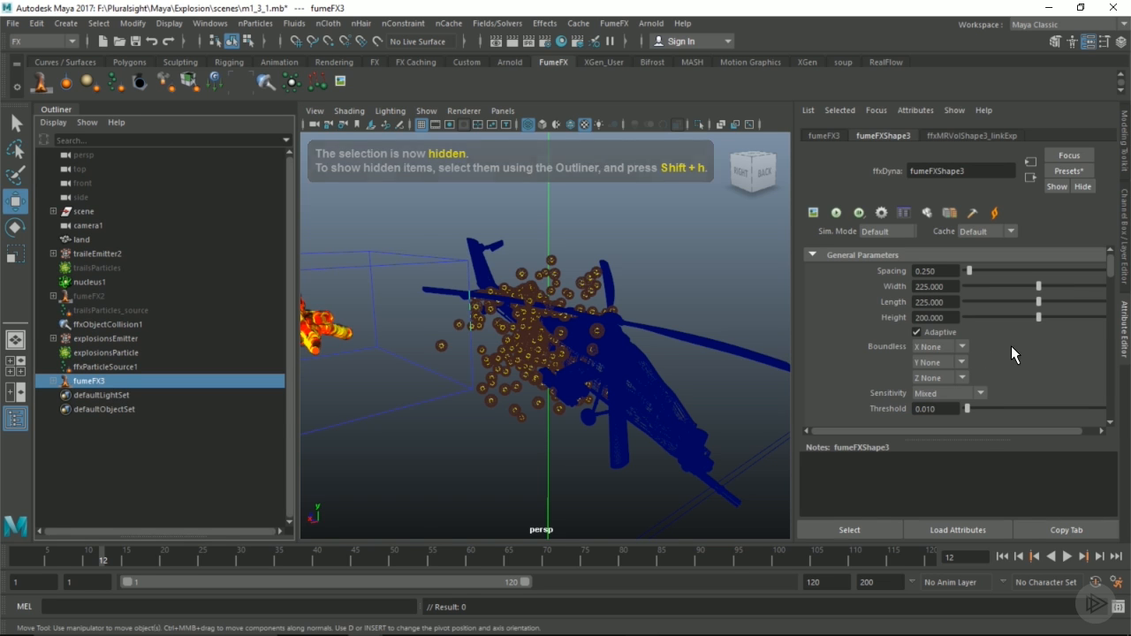
scroll(481, 353, "down", 5)
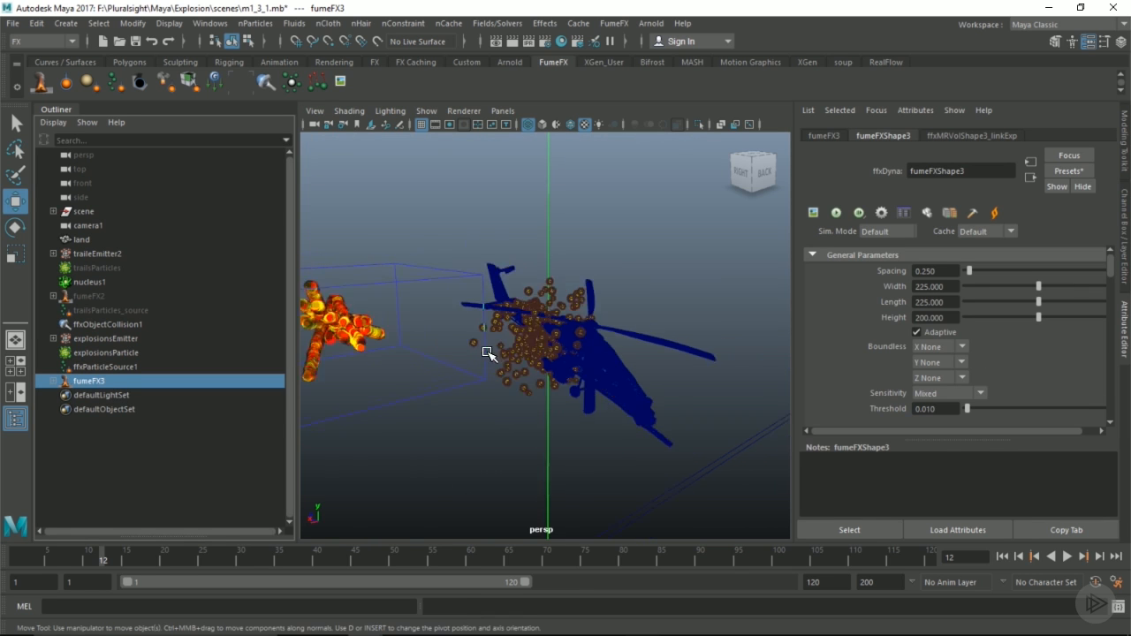
scroll(1045, 402, "down", 5)
scroll(1032, 363, "down", 4)
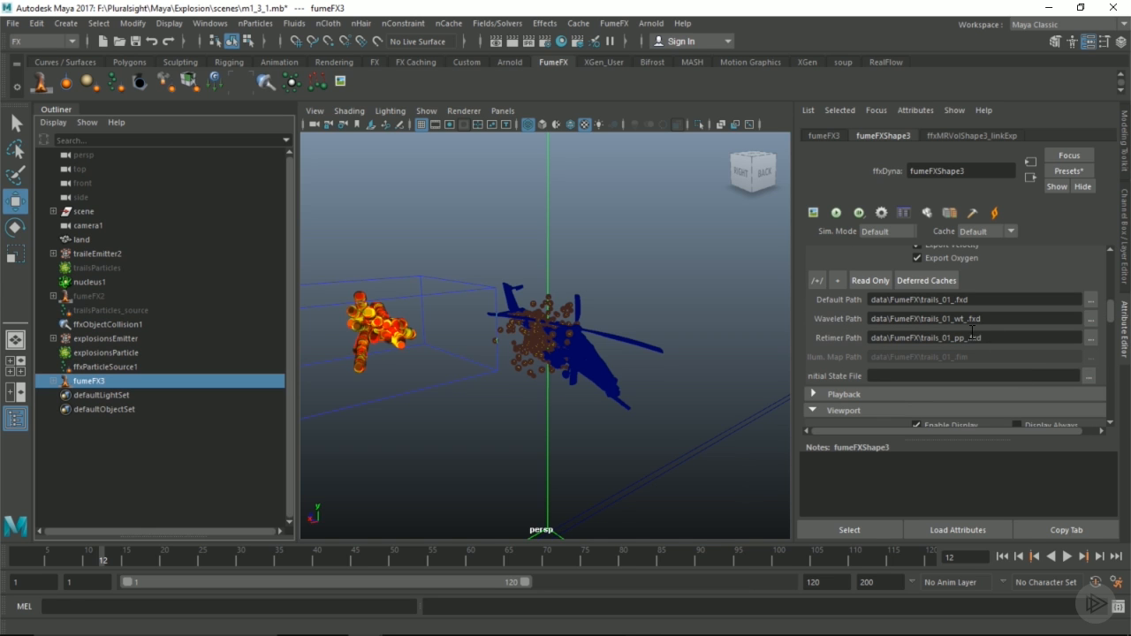
left_click(1001, 556)
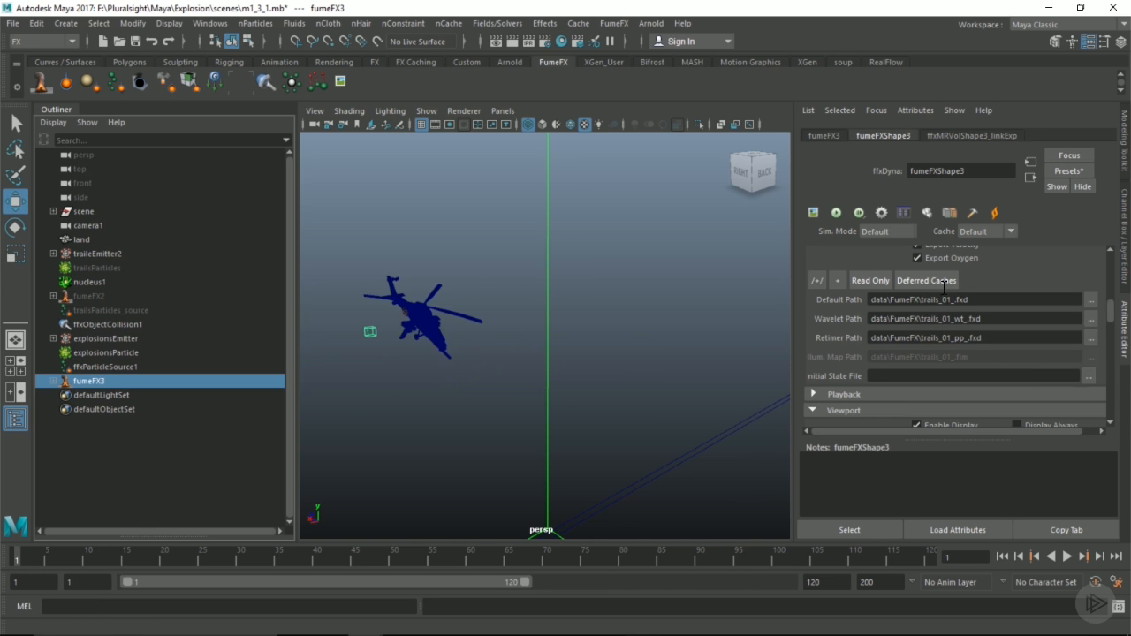
left_click_drag(942, 300, 928, 300)
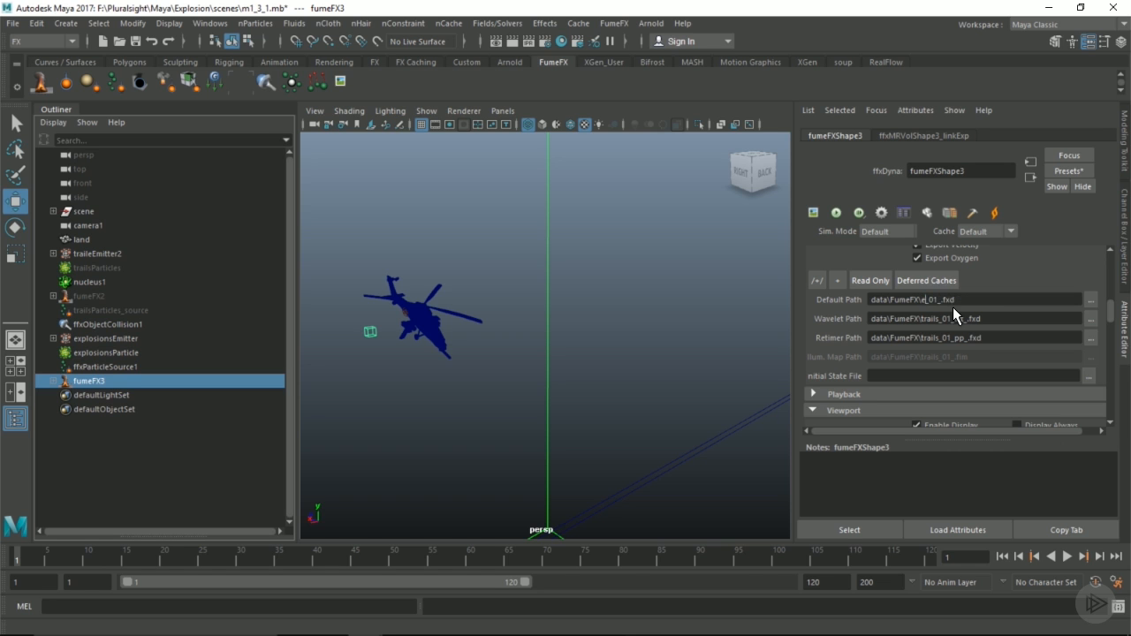
type("explosionsLOW")
key("Return")
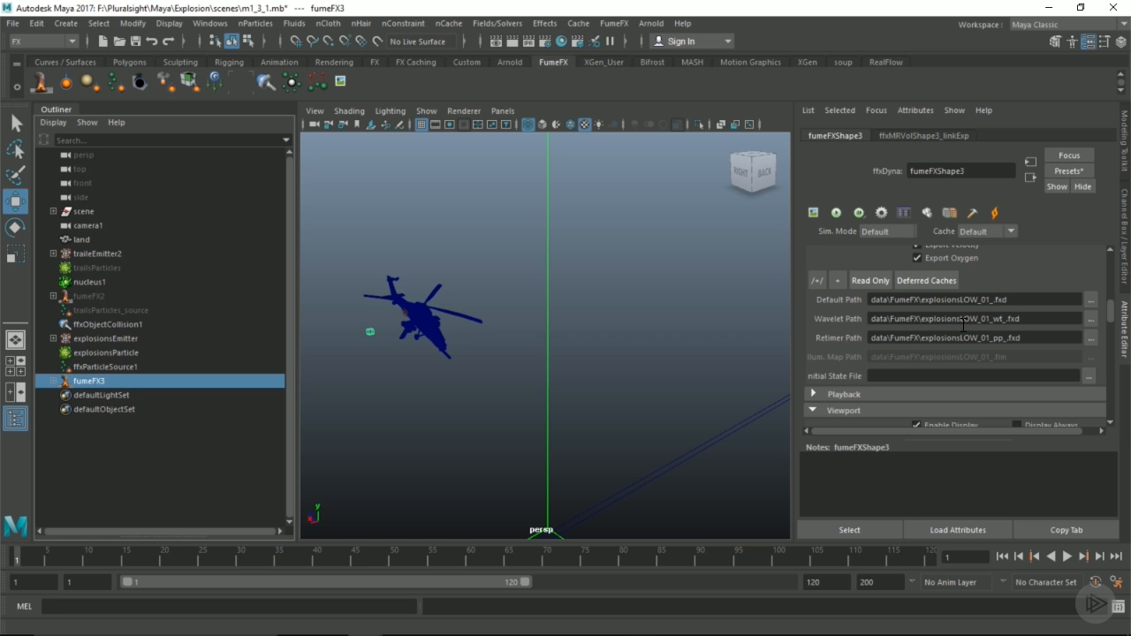
- Go to frame 65 and look at the scene through camera1
left_click_drag(480, 358, 628, 333, "alt")
scroll(563, 341, "down", 6)
scroll(688, 377, "up", 4)
left_click(507, 556)
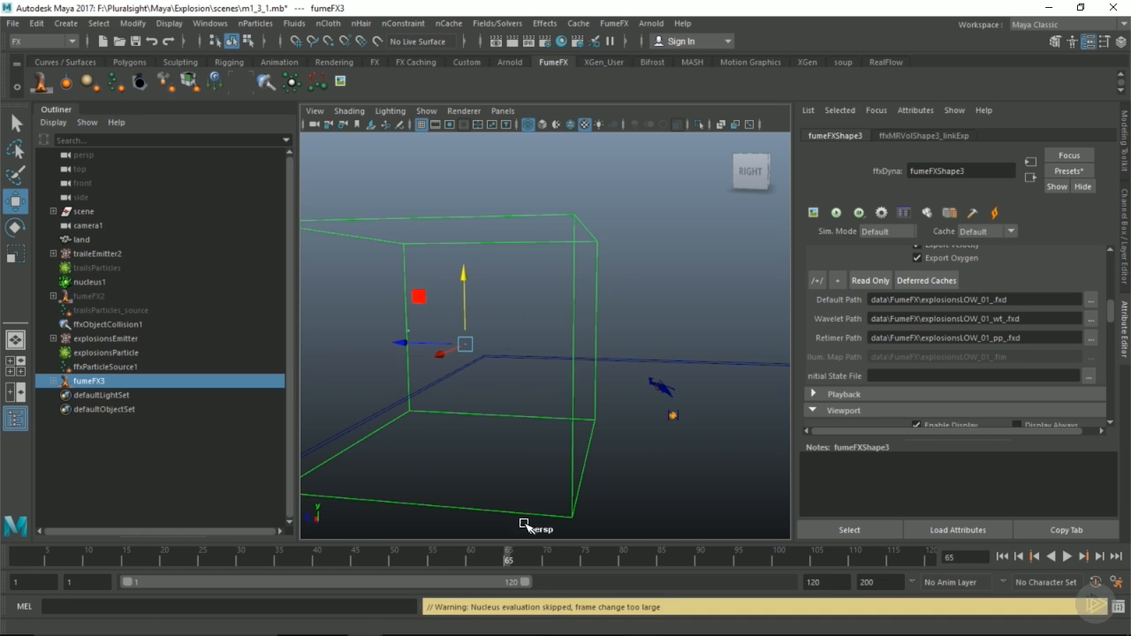
left_click_drag(609, 345, 467, 418, "alt")
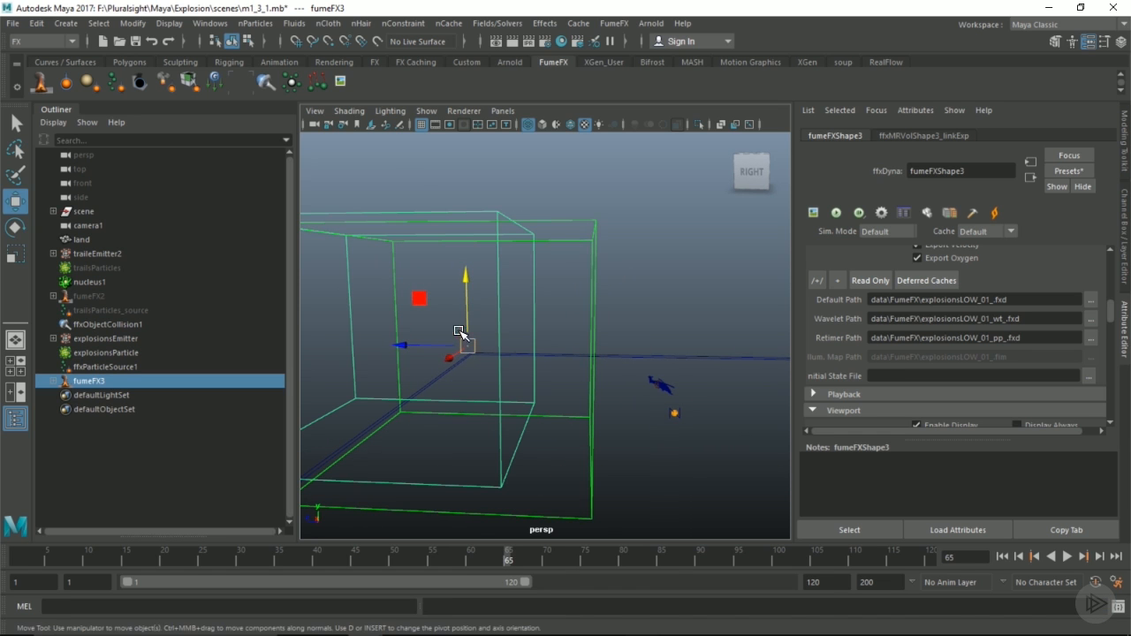
left_click(515, 111)
mouse_move(521, 124)
left_click(659, 122)
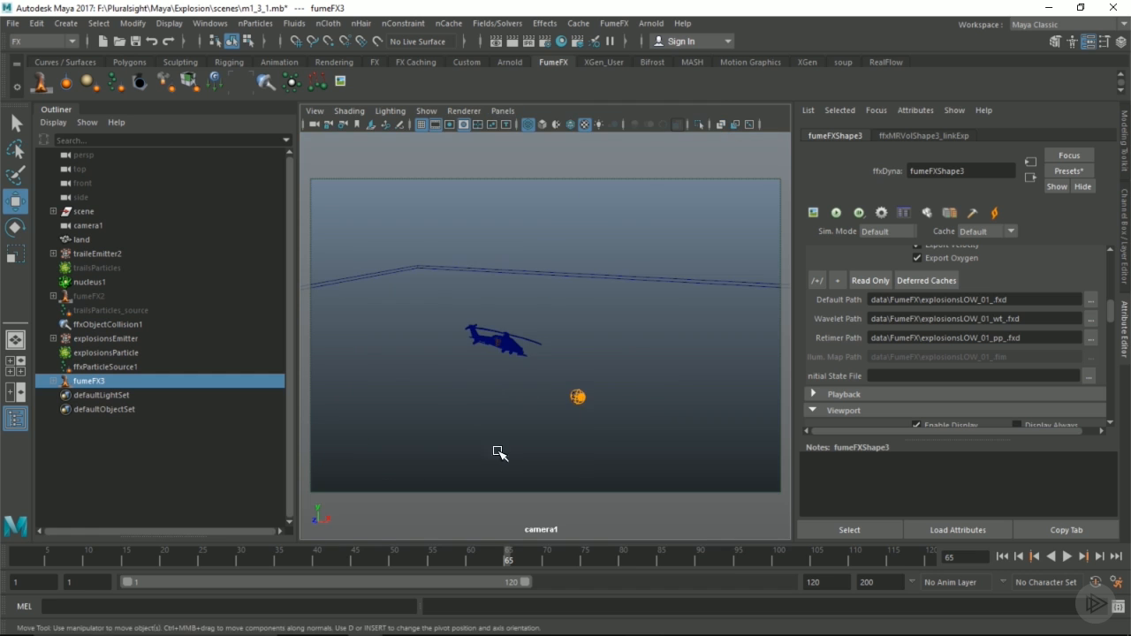
- Scrub the helicopter's flight through camera1 with textured shading on, ending at frame 26
left_click_drag(251, 552, 396, 550)
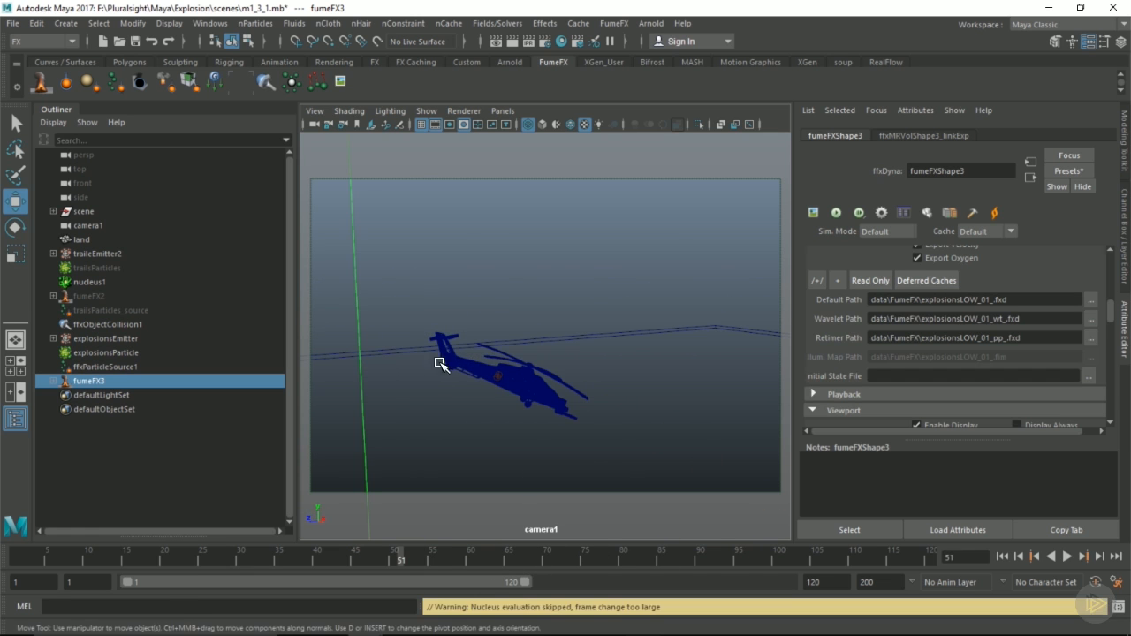
key("6")
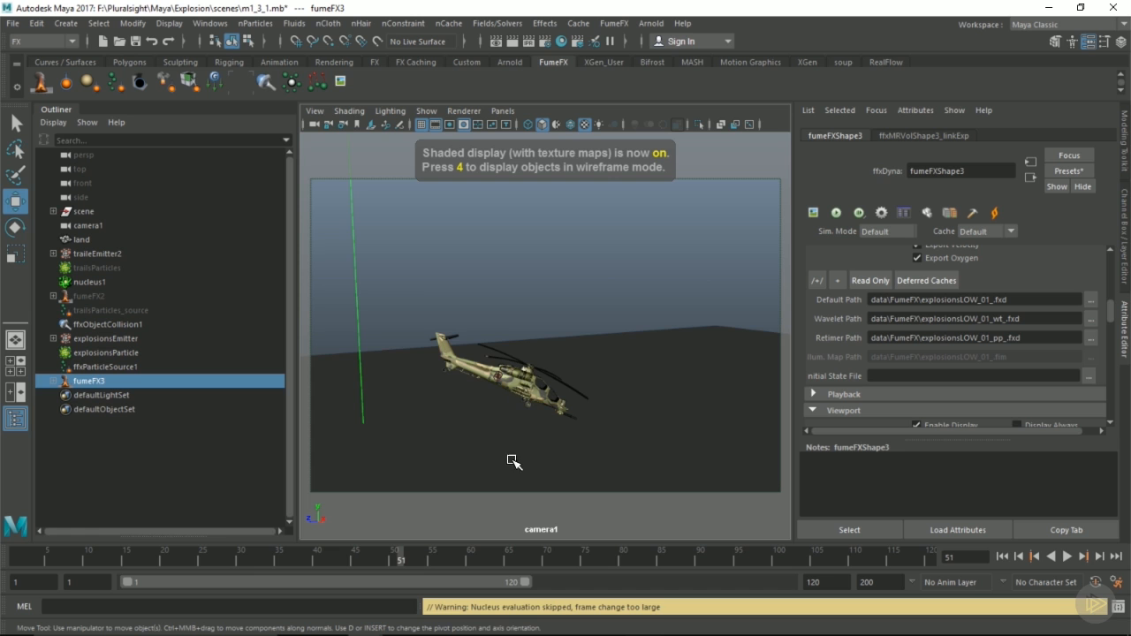
left_click_drag(400, 560, 210, 559)
- In the perspective view, move the fumeFX3 container horizontally over the ground along the helicopter's flight path
key("space")
left_click_drag(585, 359, 541, 345)
scroll(529, 337, "down", 3)
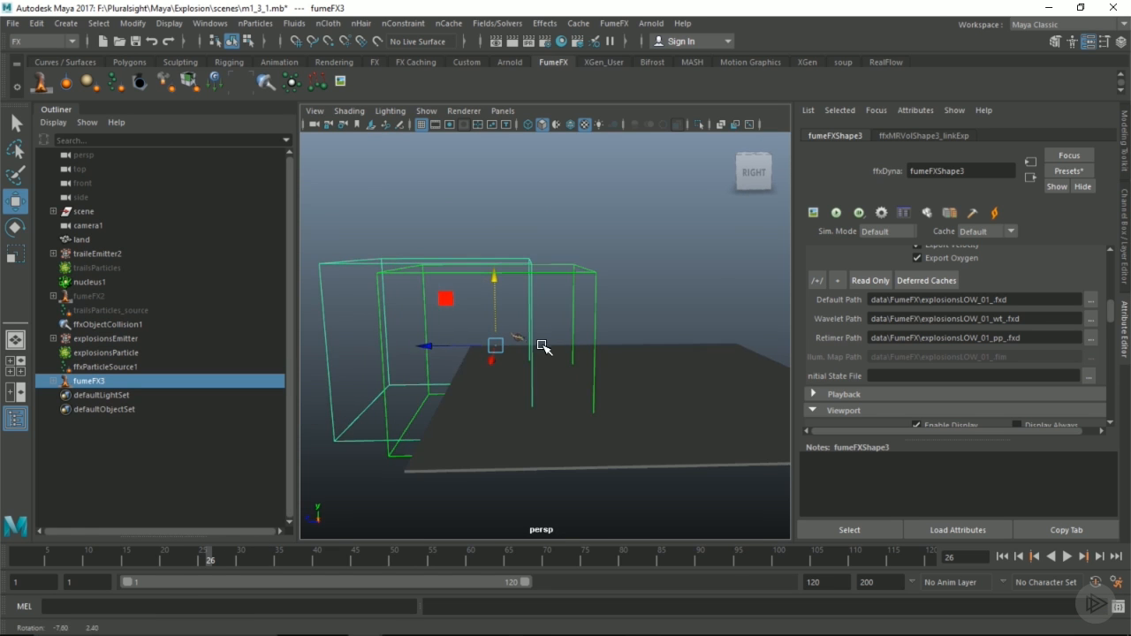
left_click_drag(429, 351, 507, 351)
left_click(1001, 557)
right_click_drag(610, 379, 812, 334, "alt")
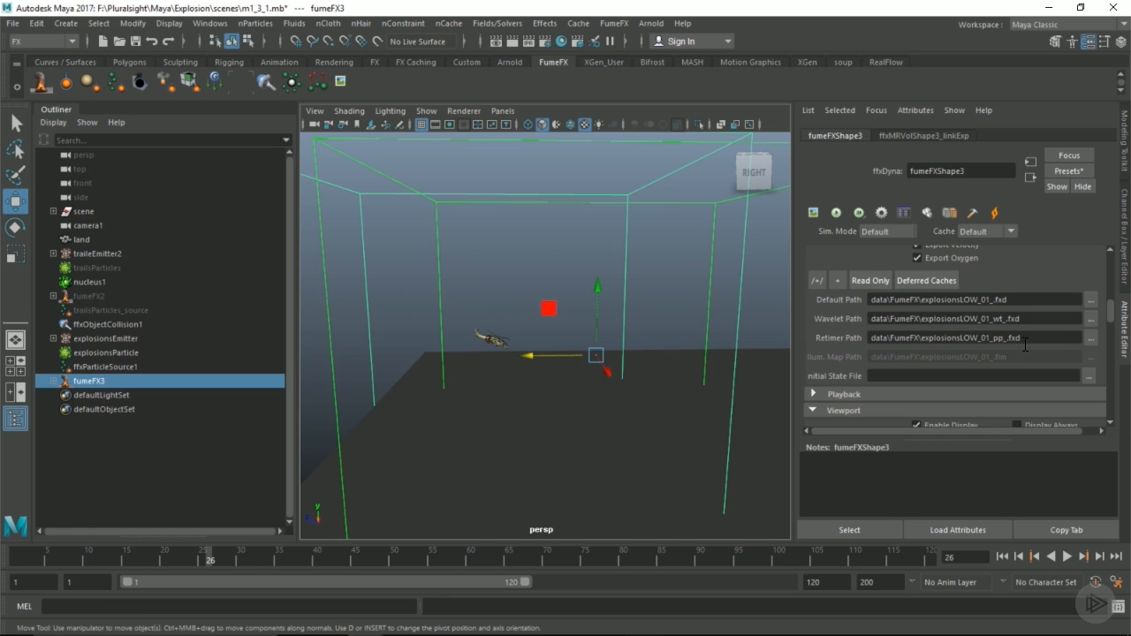
- Resize the fumeFX3 container to width 100, length 300 and height 100
scroll(1025, 344, "up", 5)
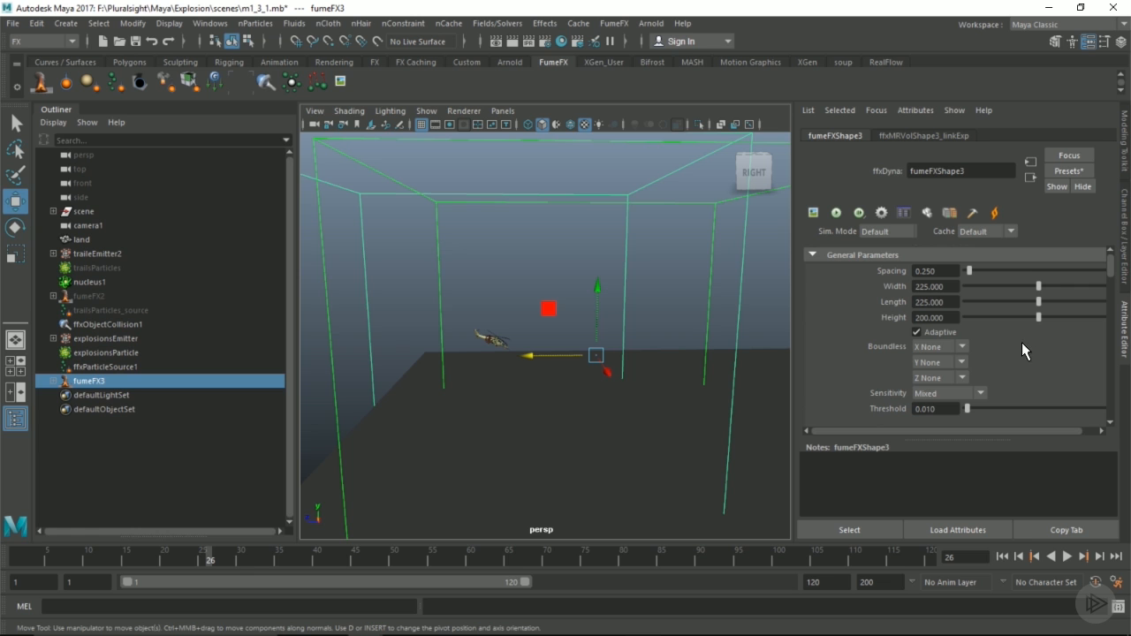
left_click(929, 287)
type("100")
key("Tab")
type("300")
key("Tab")
type("100")
key("Tab")
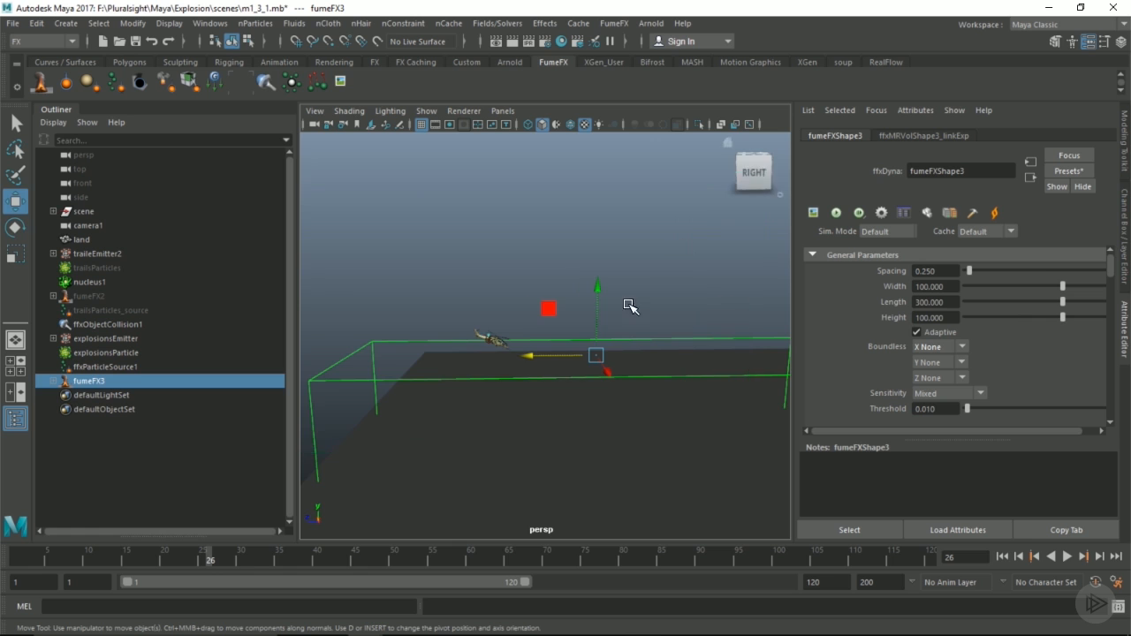
- Raise the fumeFX3 container towards the helicopter's flight height and play the animation from the start
key("f")
left_click_drag(570, 280, 575, 244)
left_click_drag(499, 467, 281, 418, "alt")
key("alt+v")
left_click(5, 558)
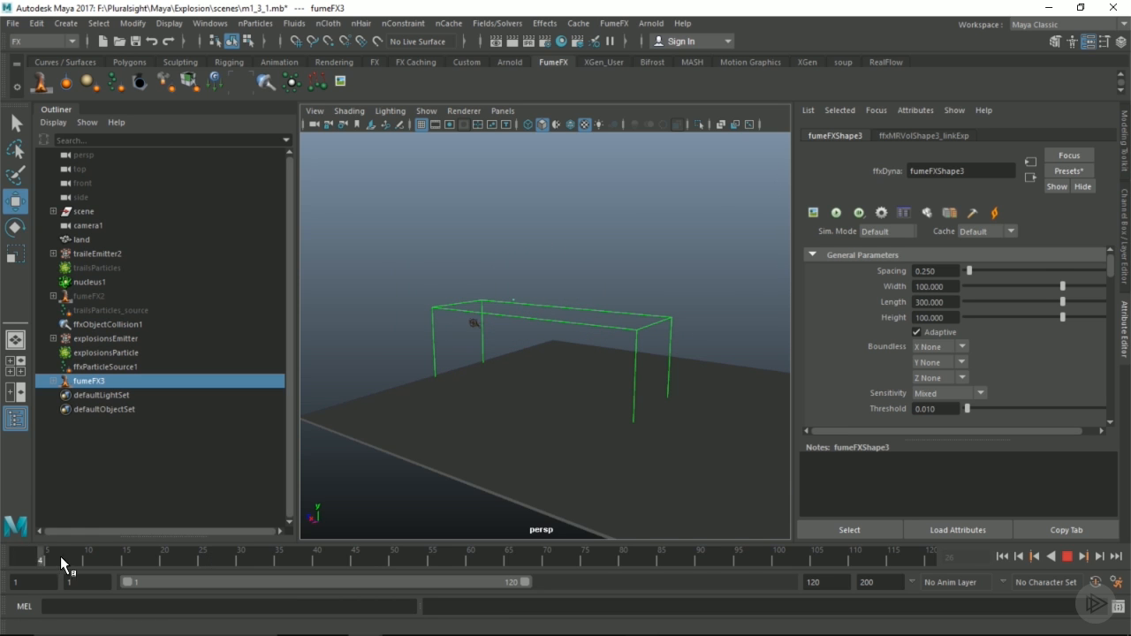
- Play and scrub the animation from the back and side to check how fumeFX3 covers the helicopter's flight, stopping at frame 10
key("alt+v")
left_click_drag(523, 394, 424, 379, "alt")
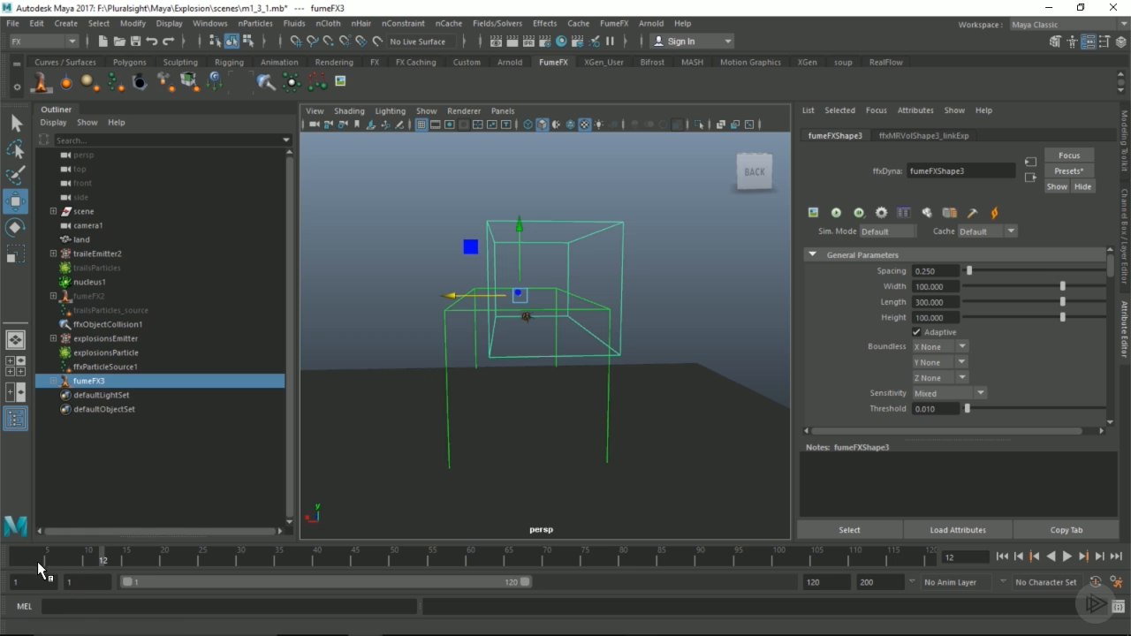
key("alt+v")
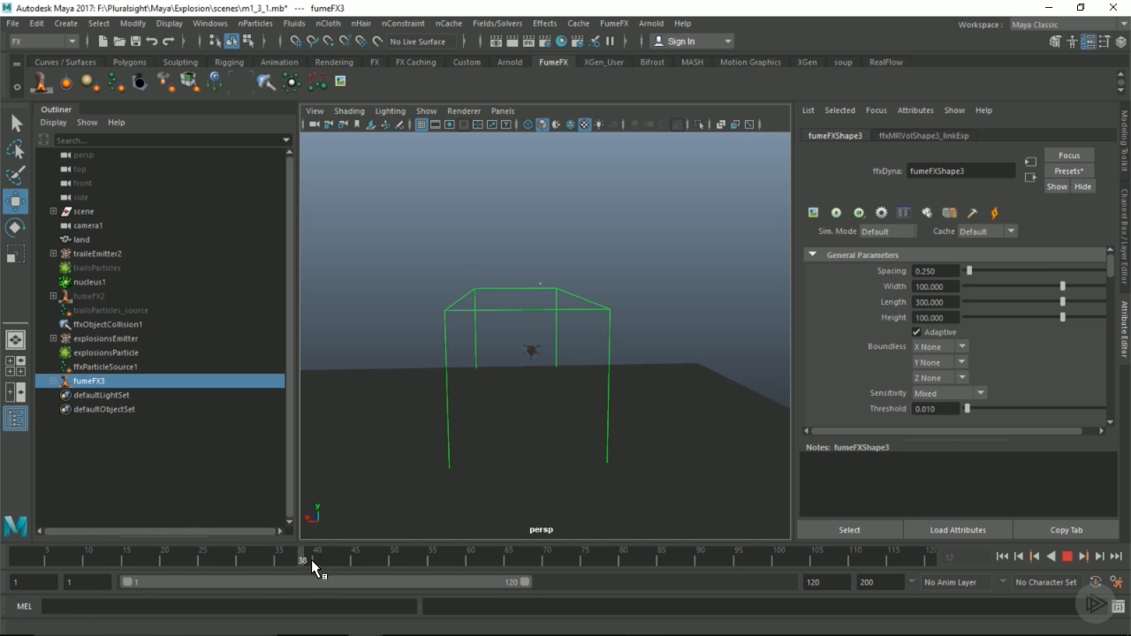
key("alt+v")
mouse_move(578, 376)
left_mouse_down("alt")
mouse_move(674, 368)
mouse_move(669, 376)
left_mouse_up("alt")
mouse_move(500, 558)
left_mouse_down()
mouse_move(12, 557)
mouse_move(89, 556)
left_mouse_up()
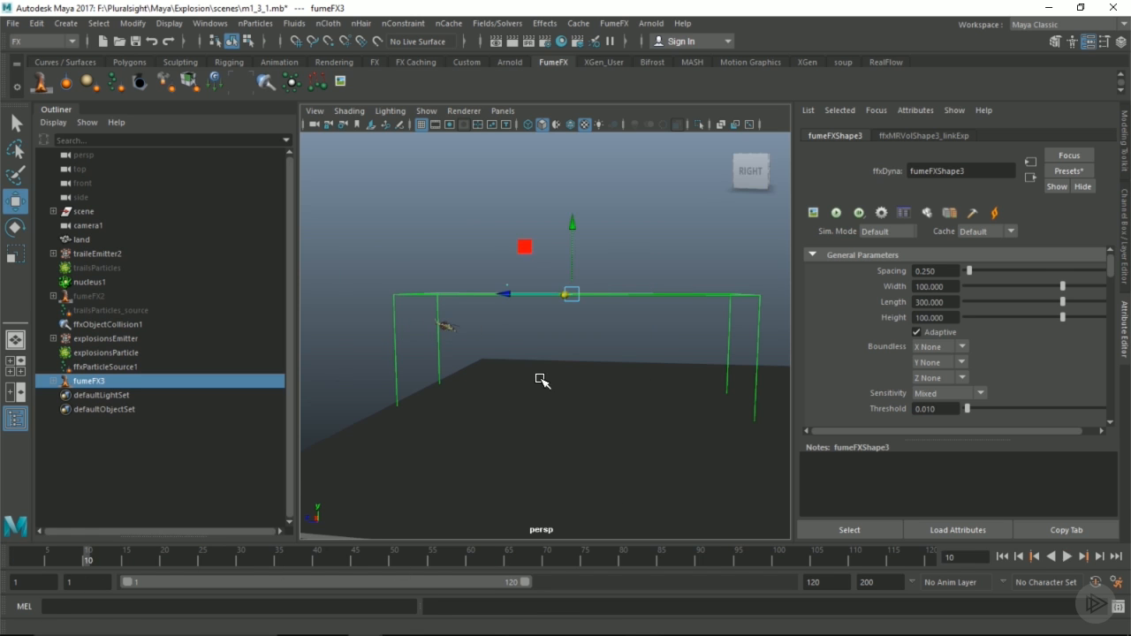
- Scrub the helicopter's flight through camera1 back to frame 1 and review fumeFX3's output and cache path settings
left_click(500, 109)
mouse_move(626, 126)
left_click(664, 141)
left_click_drag(26, 557, 92, 558)
left_click_drag(163, 558, 0, 560)
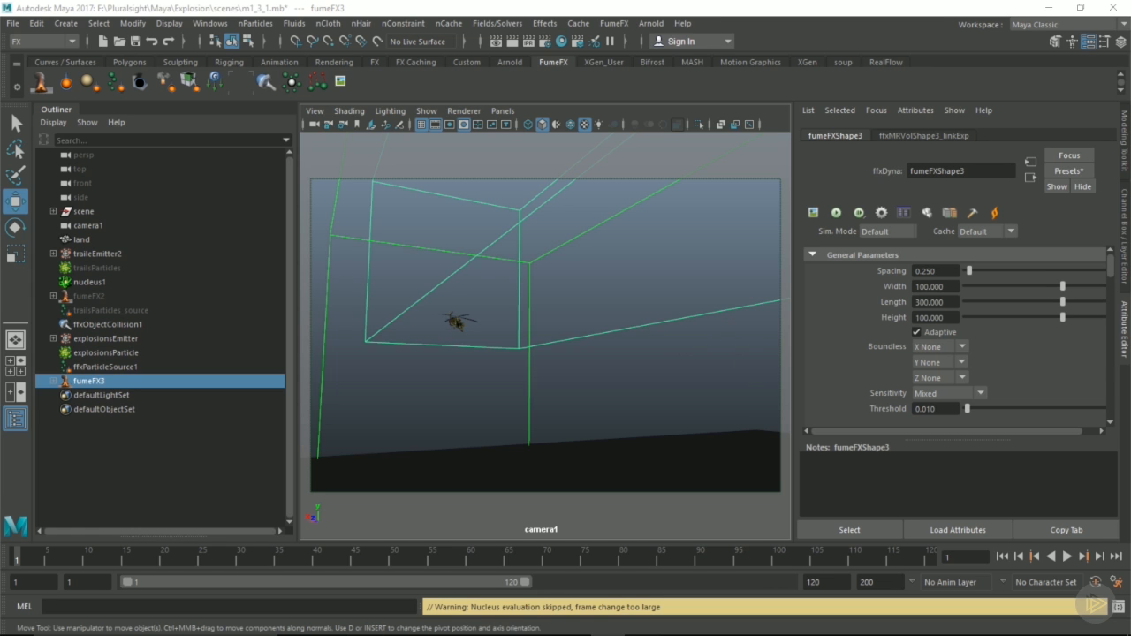
scroll(1007, 339, "down", 5)
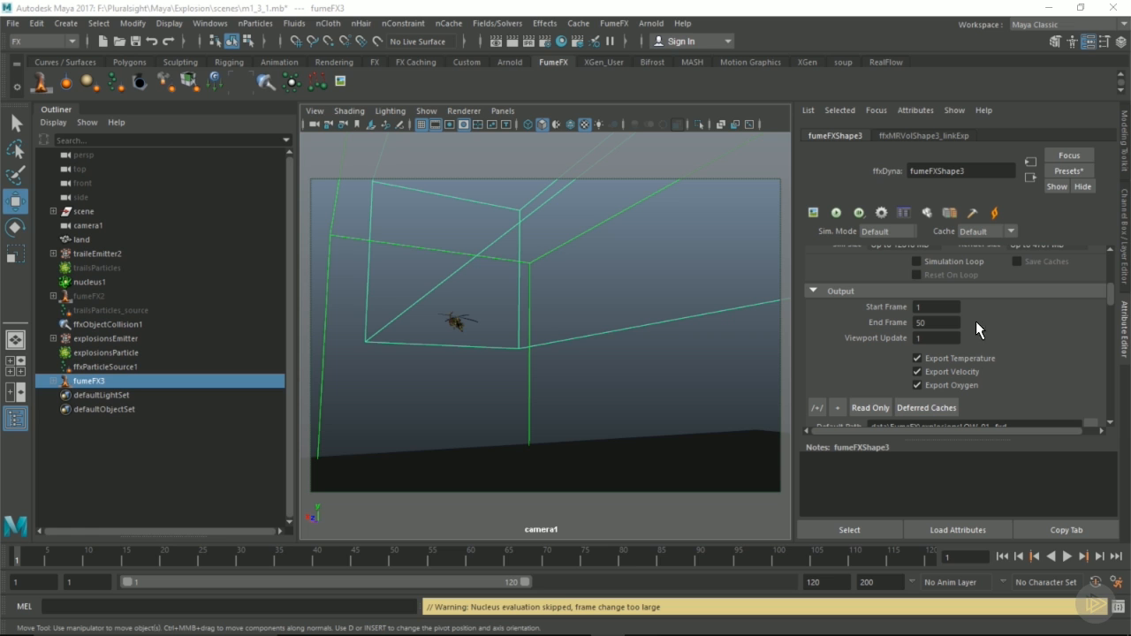
scroll(975, 324, "down", 3)
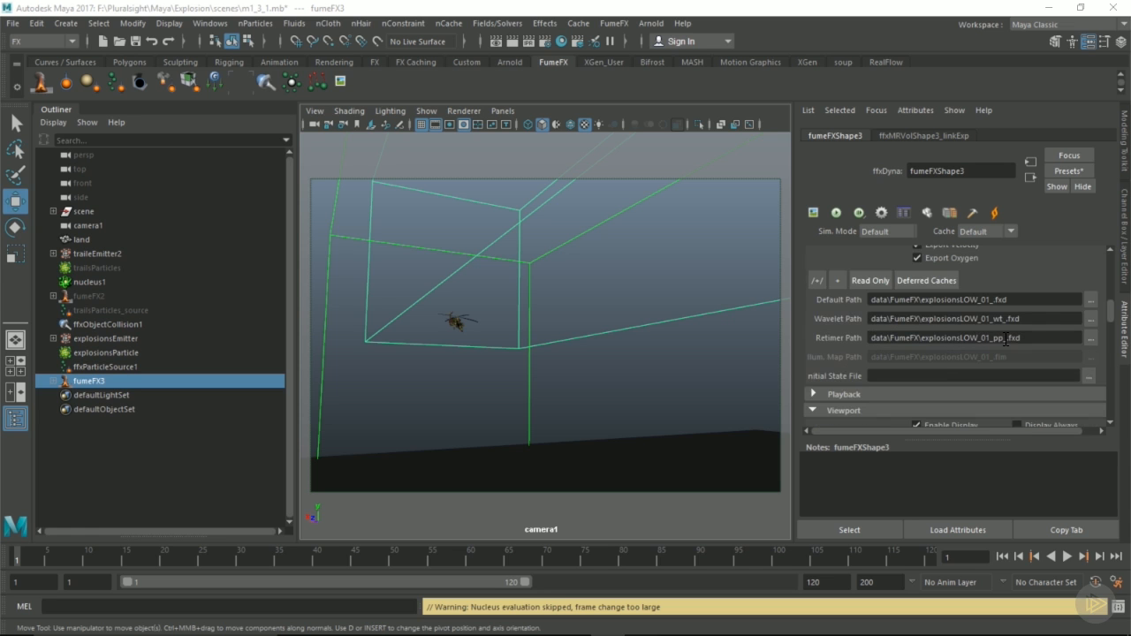
scroll(856, 336, "down", 3)
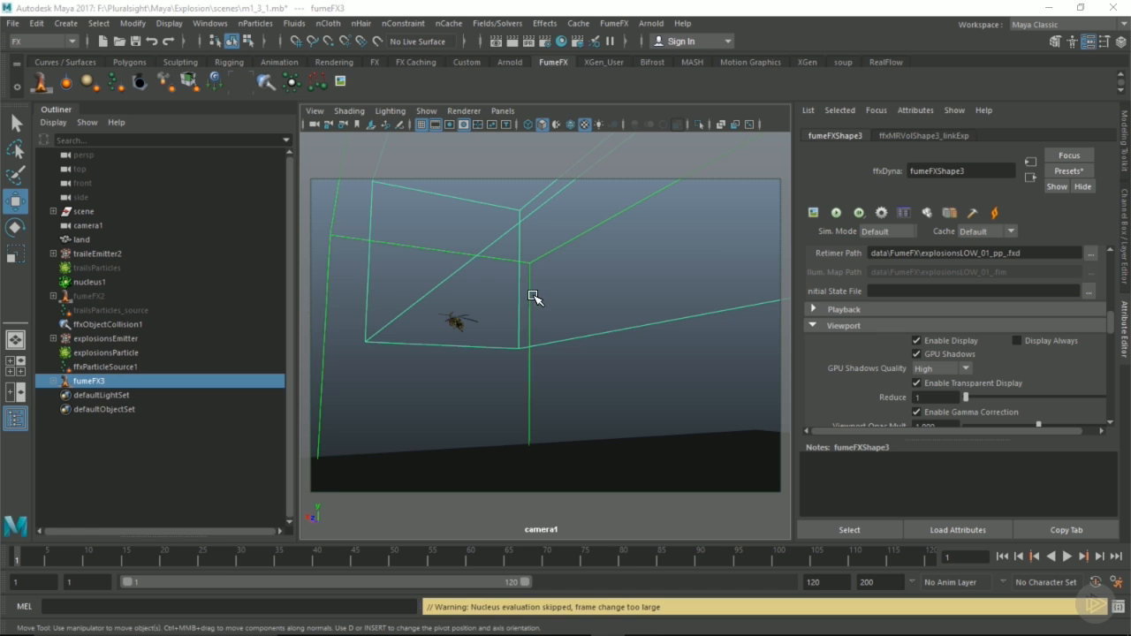
- In the perspective view, nudge the fumeFX3 container sideways along X over the flight path and return to frame 1
key("space")
left_click_drag(530, 293, 395, 405)
left_click_drag(435, 273, 455, 276)
key("alt+v")
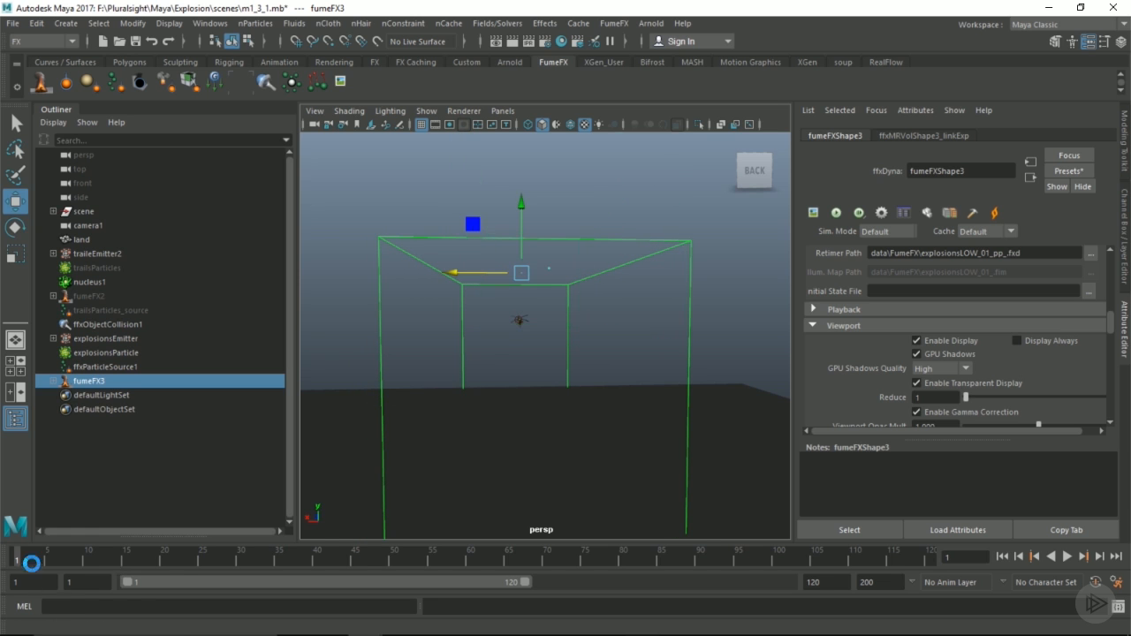
left_click(17, 552)
- At frame 16, set fumeFX3's simulation Time Scale to 3 and key it
scroll(522, 364, "up", 5)
mouse_move(516, 366)
left_mouse_down("alt")
mouse_move(580, 371)
mouse_move(512, 351)
mouse_move(622, 318)
left_mouse_up("alt")
scroll(947, 341, "down", 5)
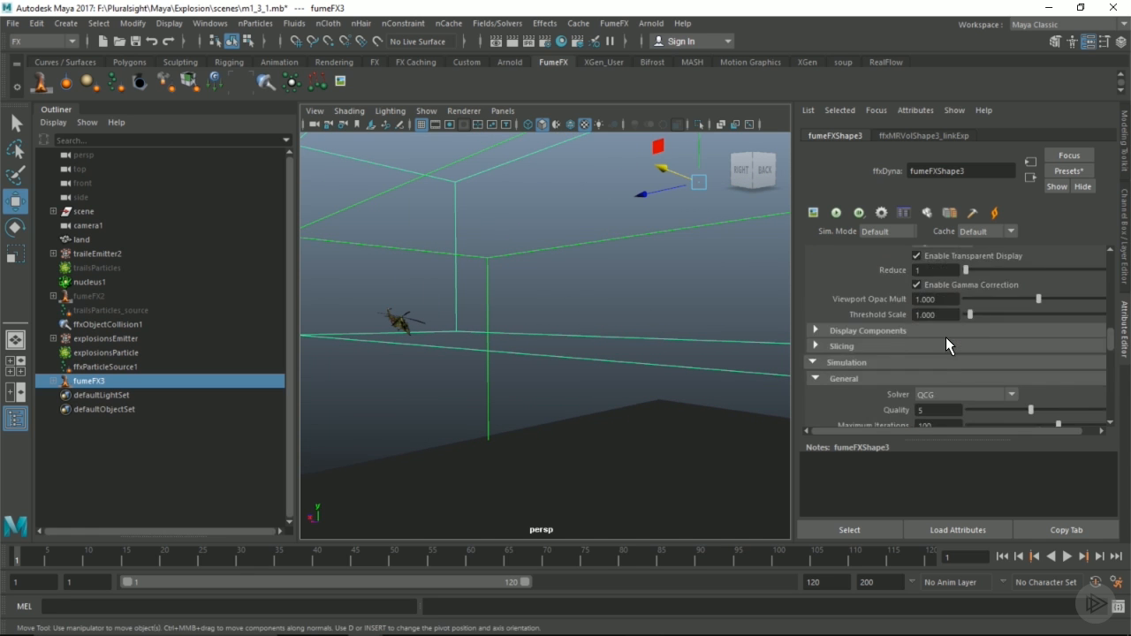
left_click_drag(36, 560, 131, 559)
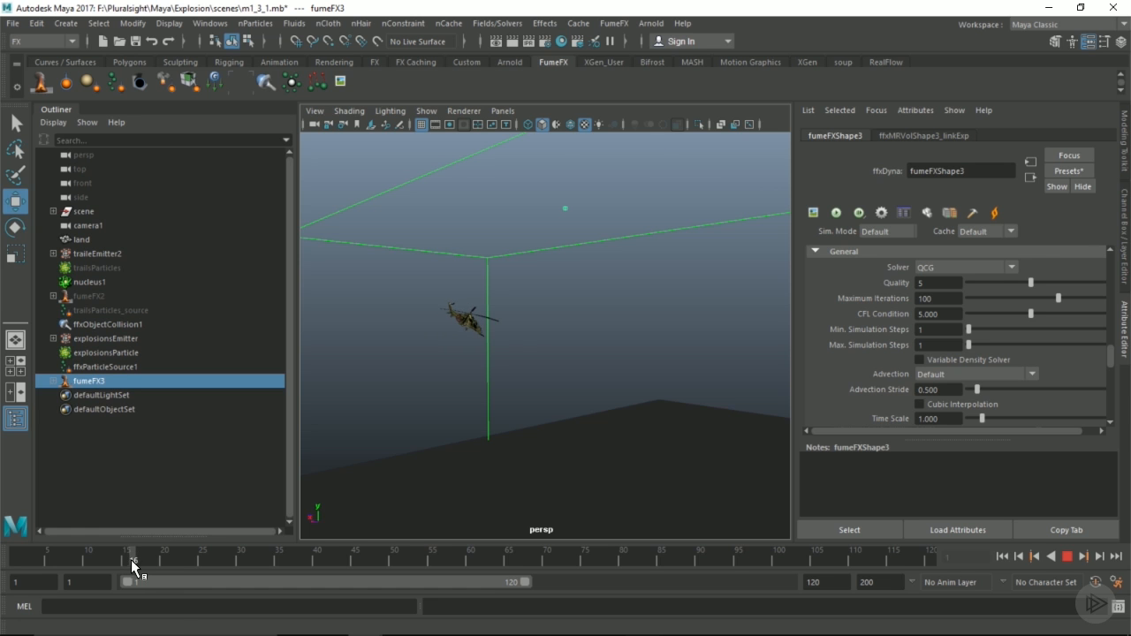
scroll(947, 355, "down", 1)
left_click_drag(950, 377, 828, 378)
type("3")
key("Return")
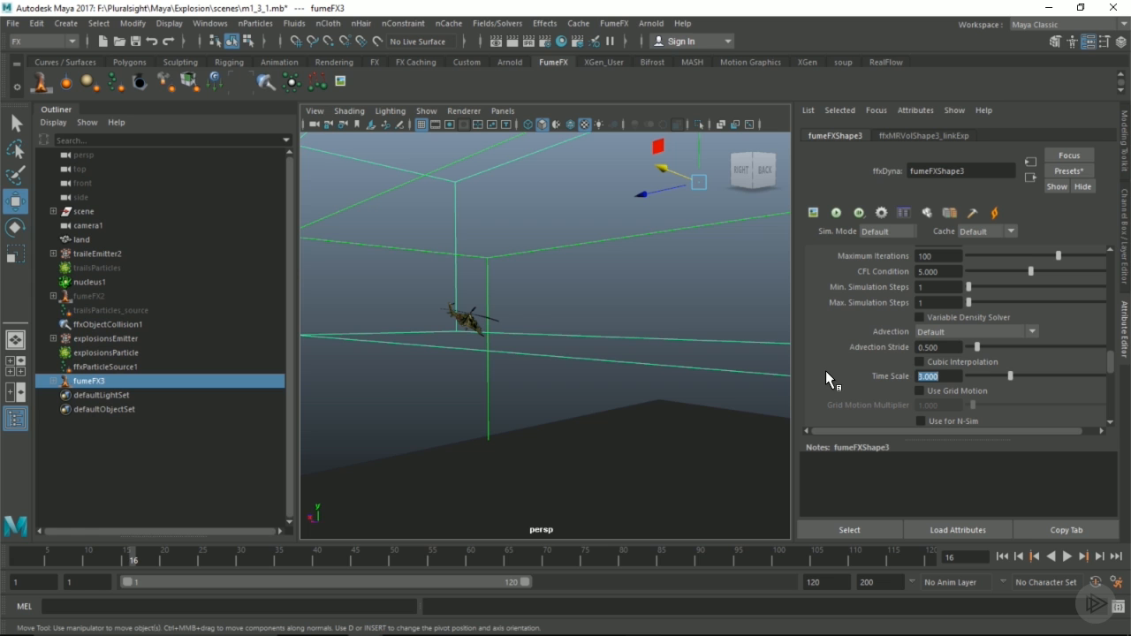
right_click(945, 375)
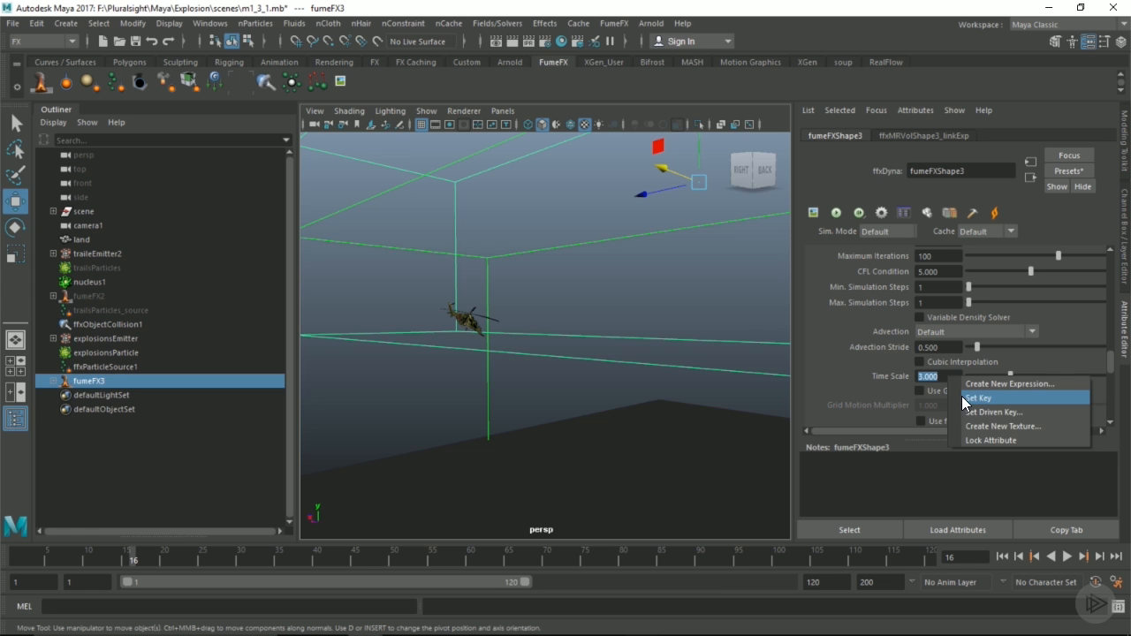
left_click(972, 397)
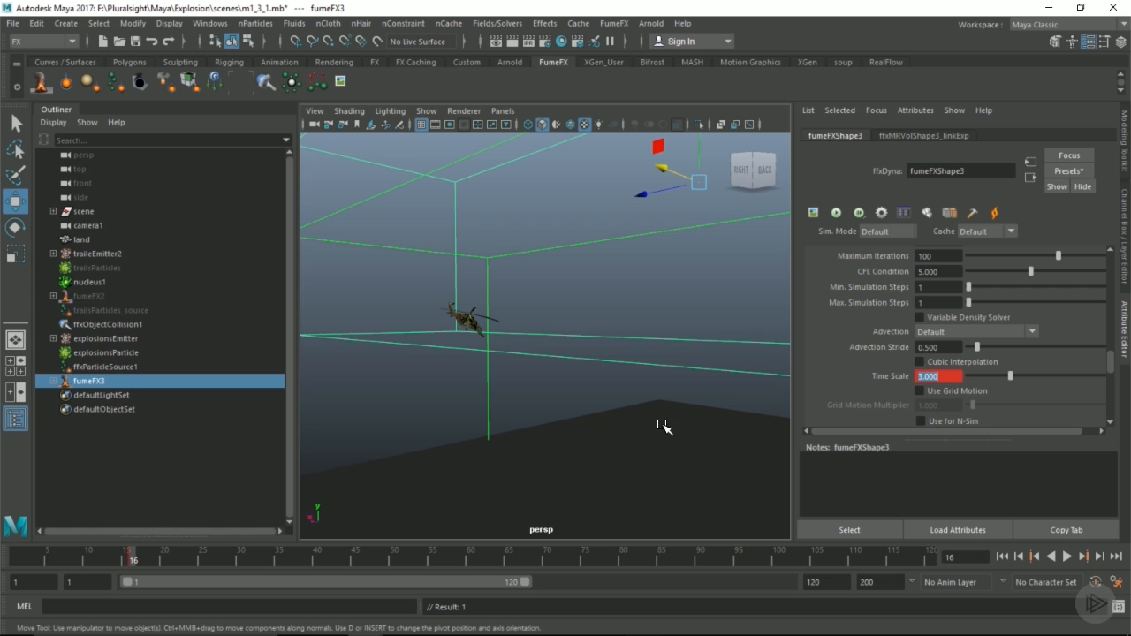
- At frame 17, set fumeFX3's simulation Time Scale to 1 and key it
left_click(140, 561)
left_click_drag(950, 376, 878, 378)
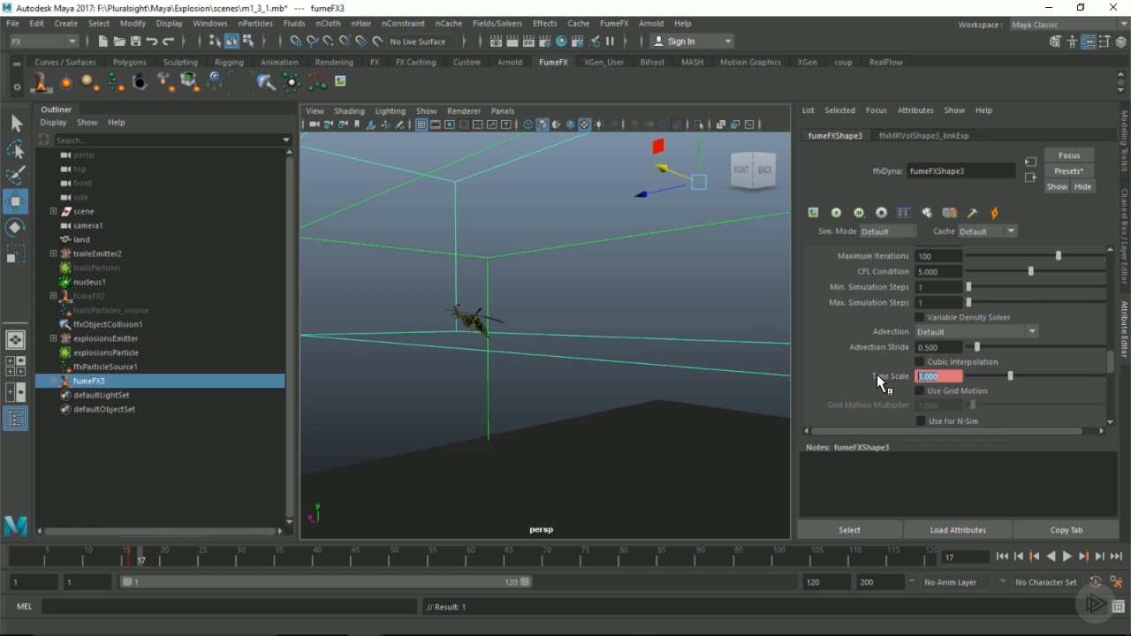
type("1")
key("Return")
right_click(951, 376)
left_click(959, 394)
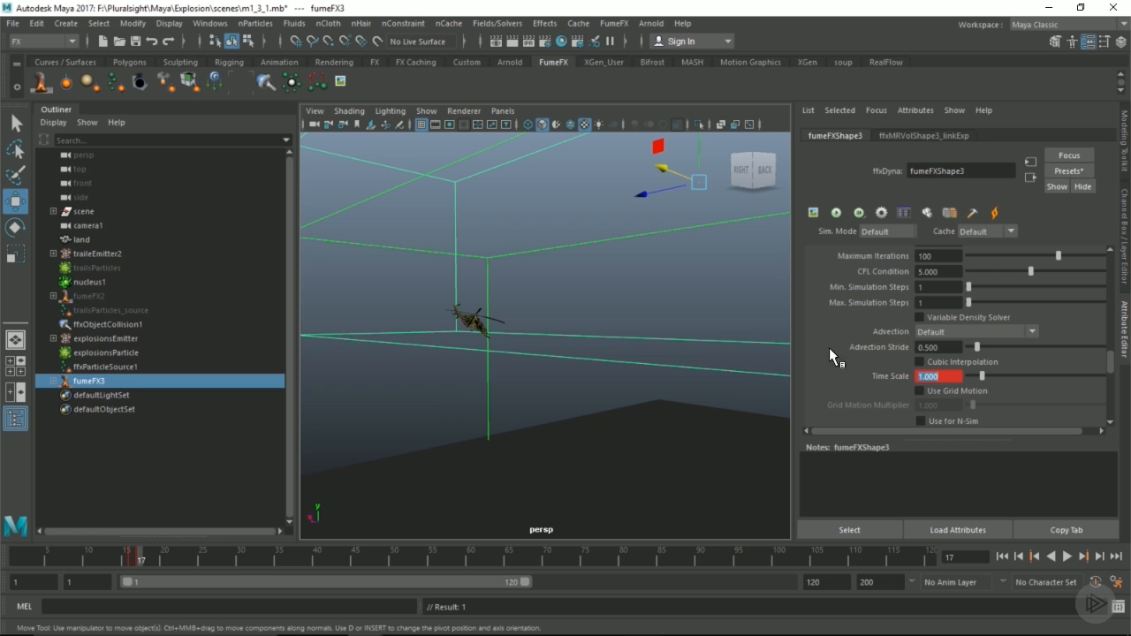
- Set the Gravity in fumeFX3's System simulation settings to 0.3
scroll(885, 333, "down", 5)
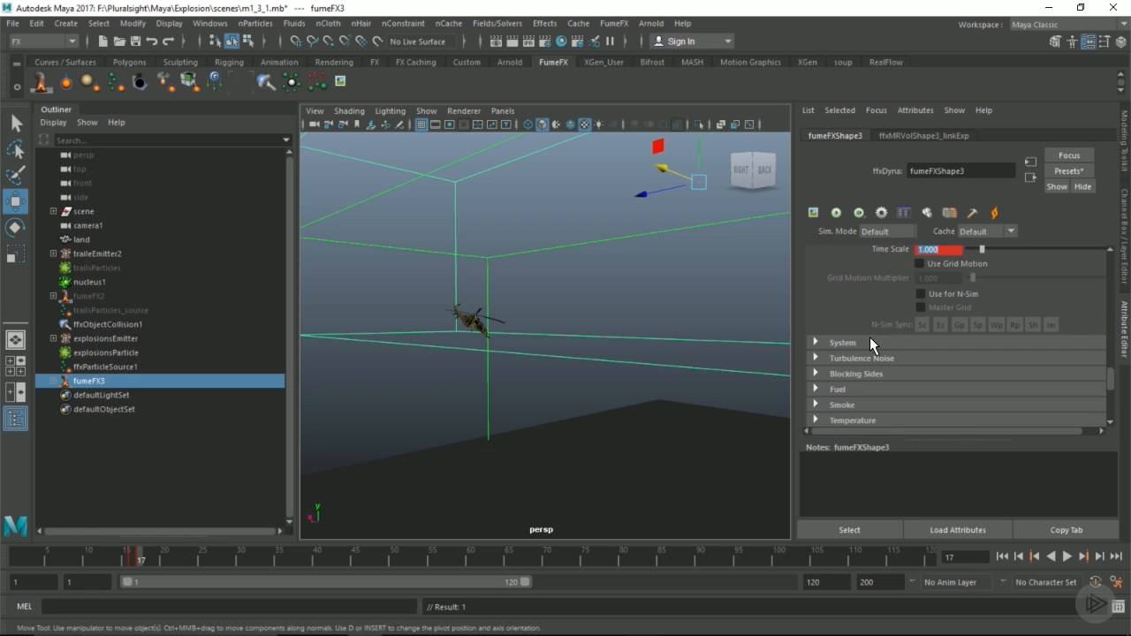
left_click(866, 342)
scroll(868, 265, "down", 3)
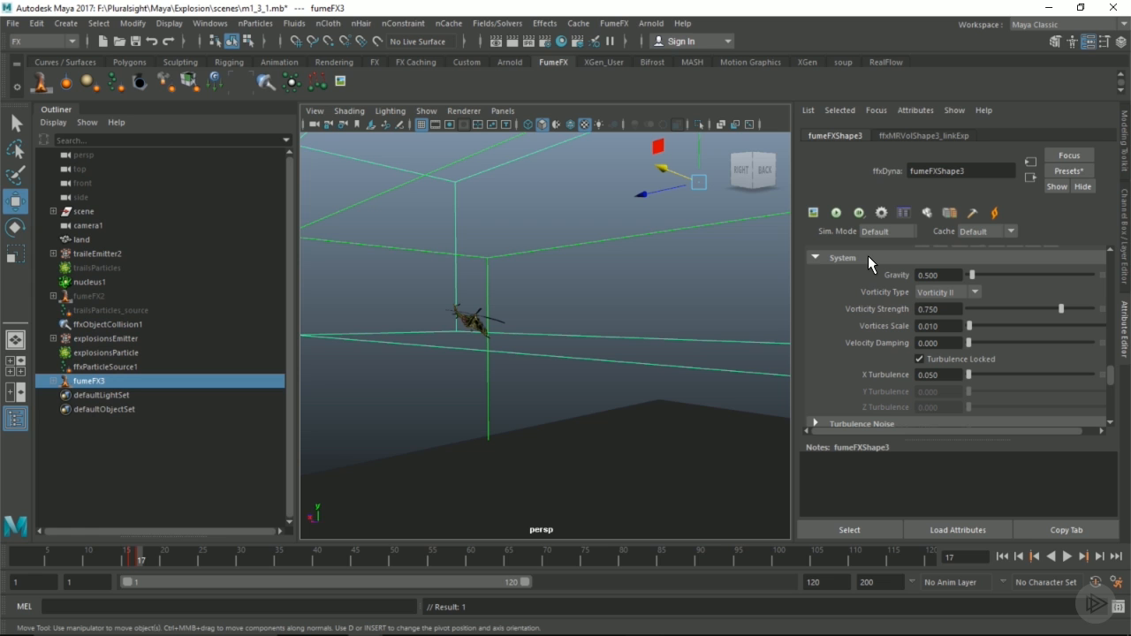
scroll(879, 305, "down", 3)
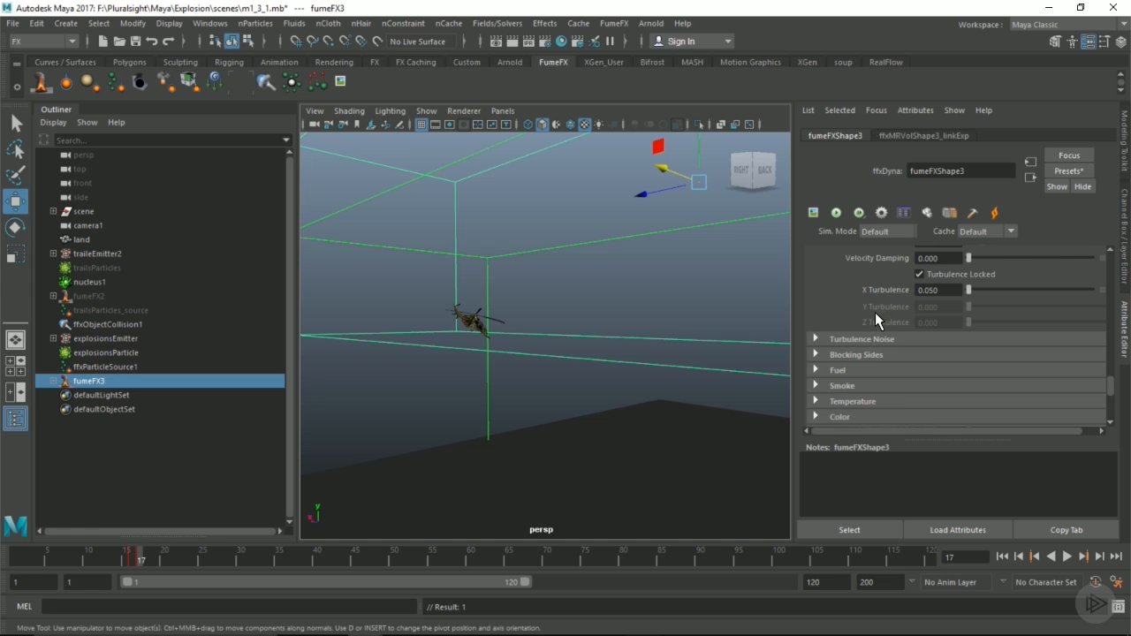
scroll(925, 278, "up", 3)
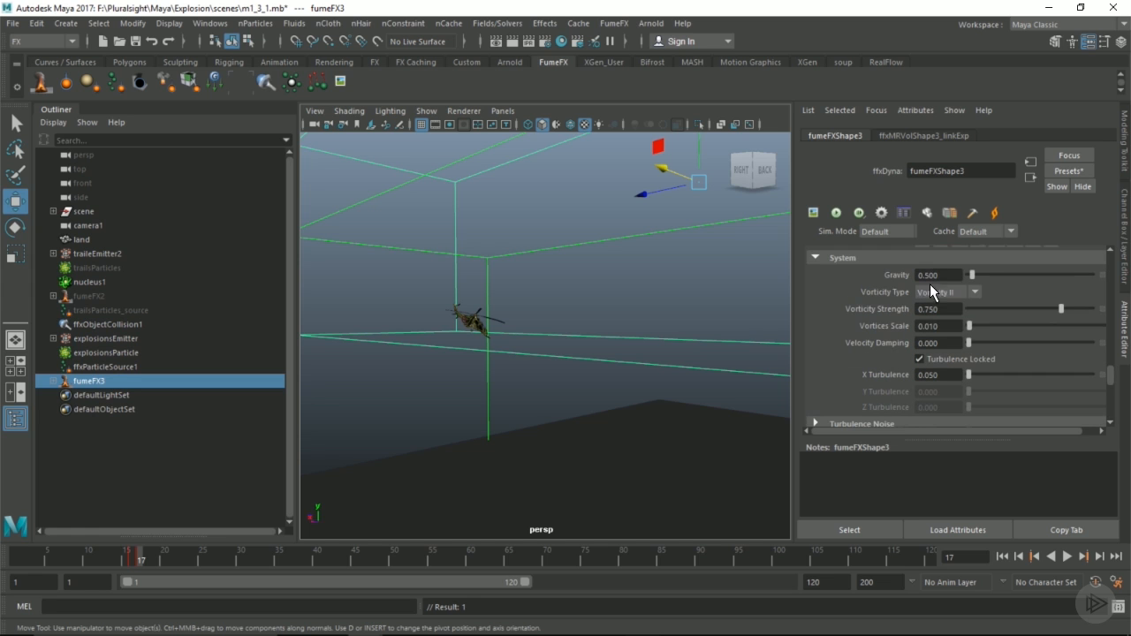
left_click_drag(952, 279, 844, 280)
type(".3")
key("Return")
- Set the fuel Burn Rate of fumeFX3 to 100
scroll(870, 373, "down", 2)
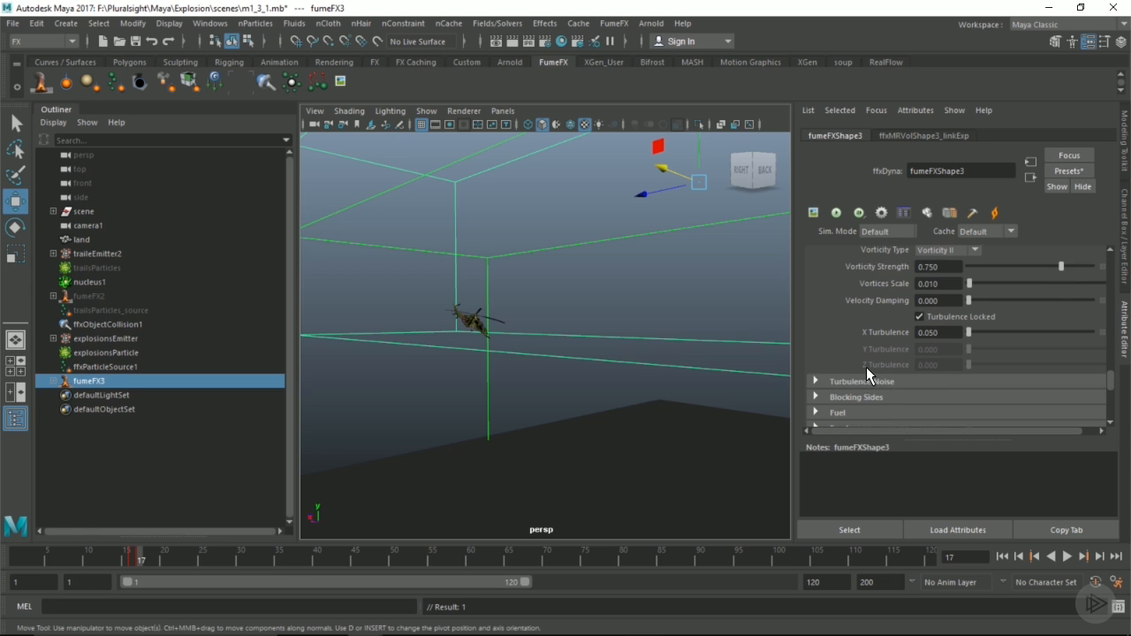
scroll(867, 367, "down", 2)
left_click(858, 367)
scroll(860, 304, "down", 4)
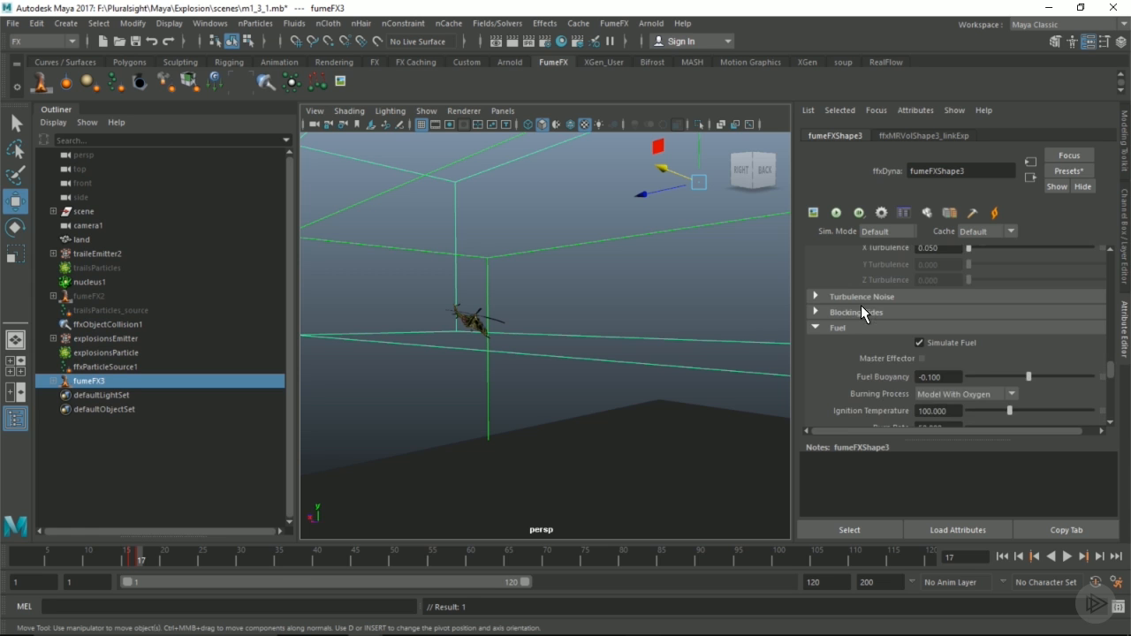
scroll(860, 309, "down", 2)
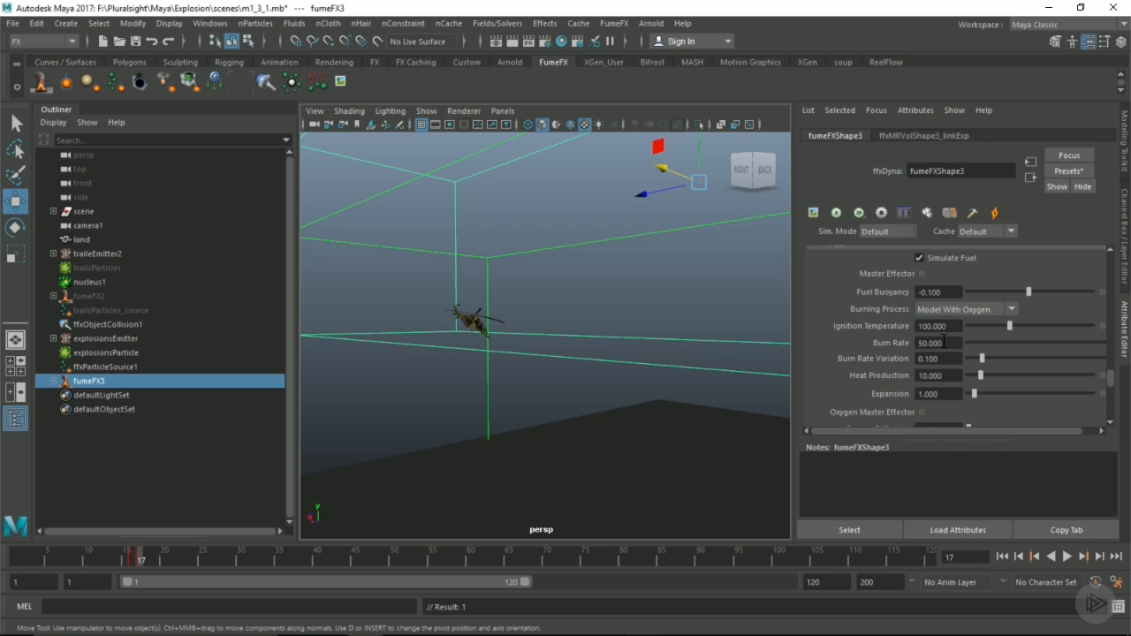
left_click(937, 343)
type("100")
key("Return")
- Set the fuel Expansion of fumeFX3 to 2
scroll(891, 358, "down", 2)
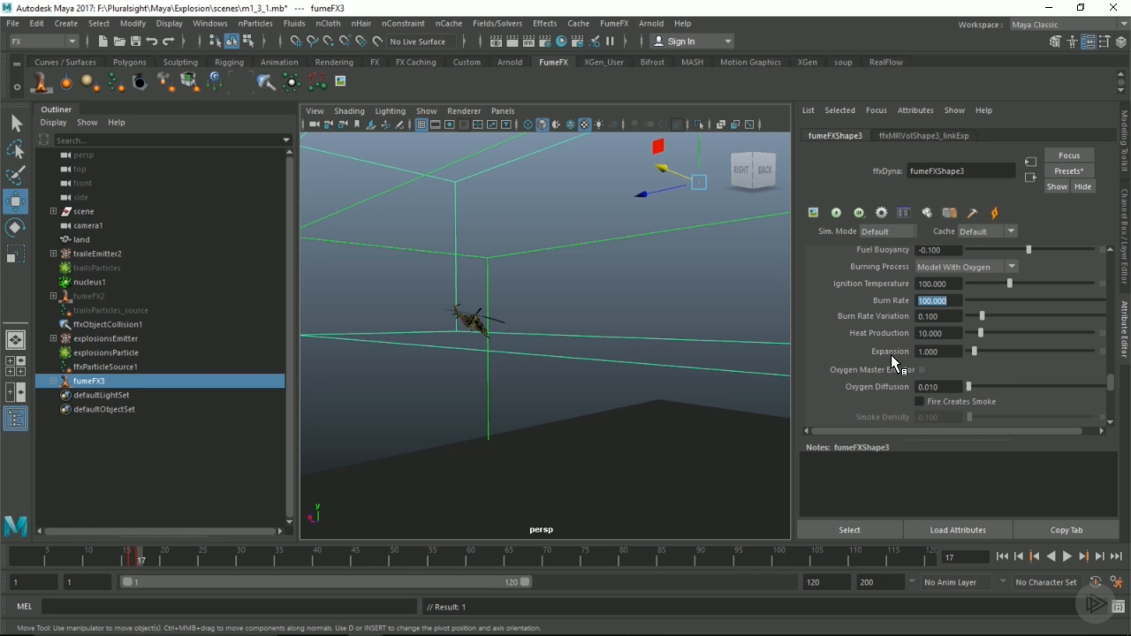
double_click(940, 351)
type("2")
key("Return")
- Enable Fire Creates Smoke for fumeFX3's fuel with a Smoke Density of 20
left_click(933, 400)
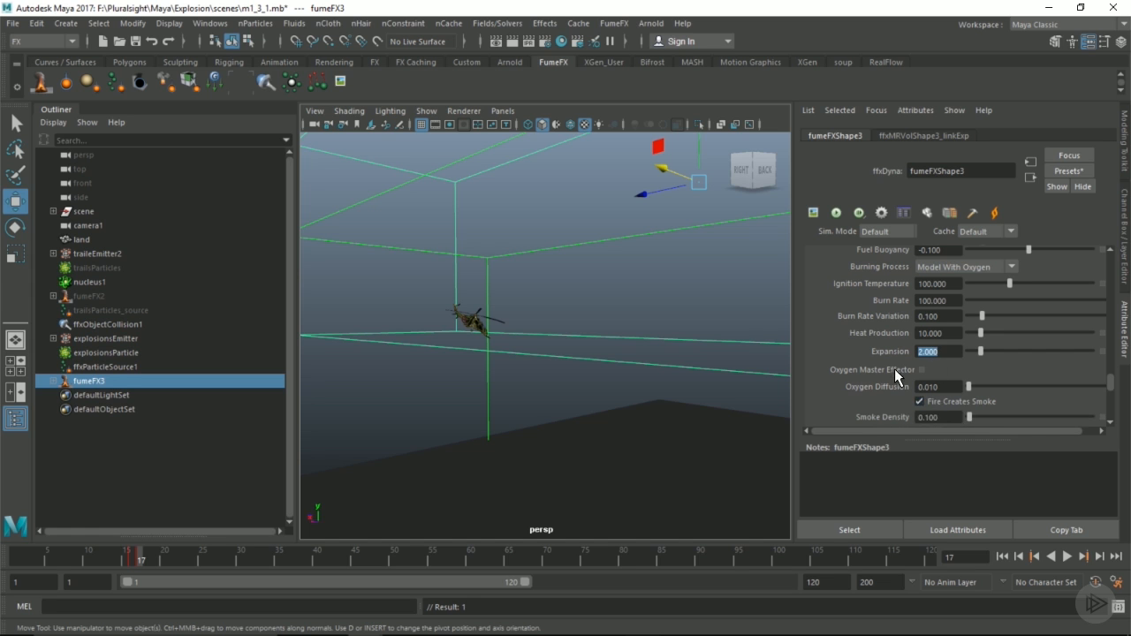
scroll(885, 367, "down", 2)
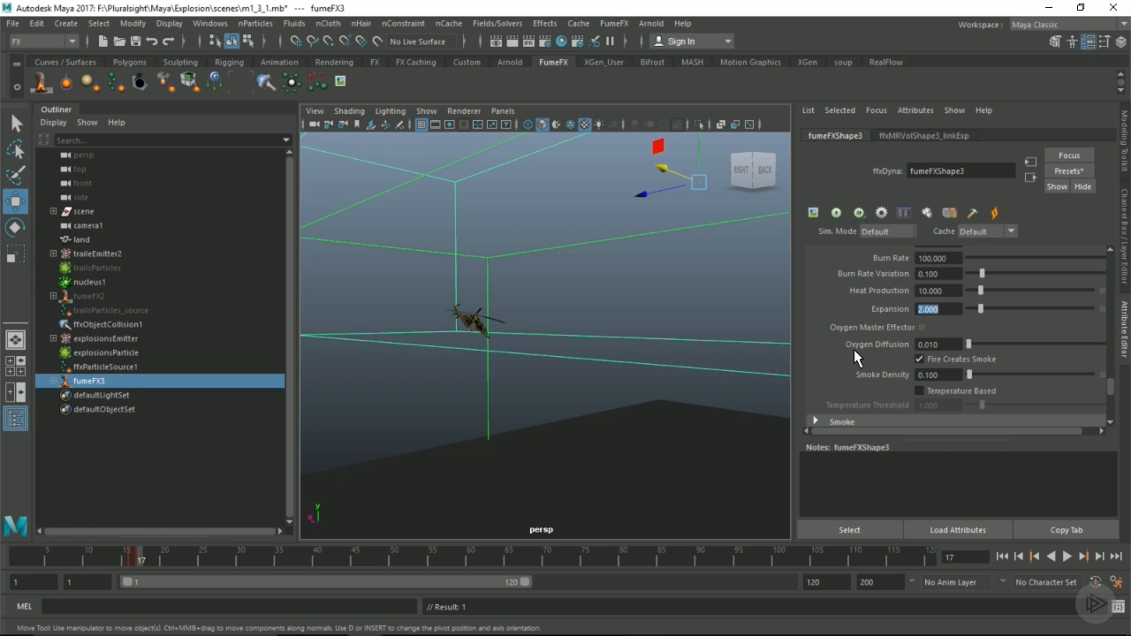
left_click(936, 375)
type("2")
key("Return")
- Set the smoke Diffusion of fumeFX3 to 0.002
scroll(901, 338, "down", 4)
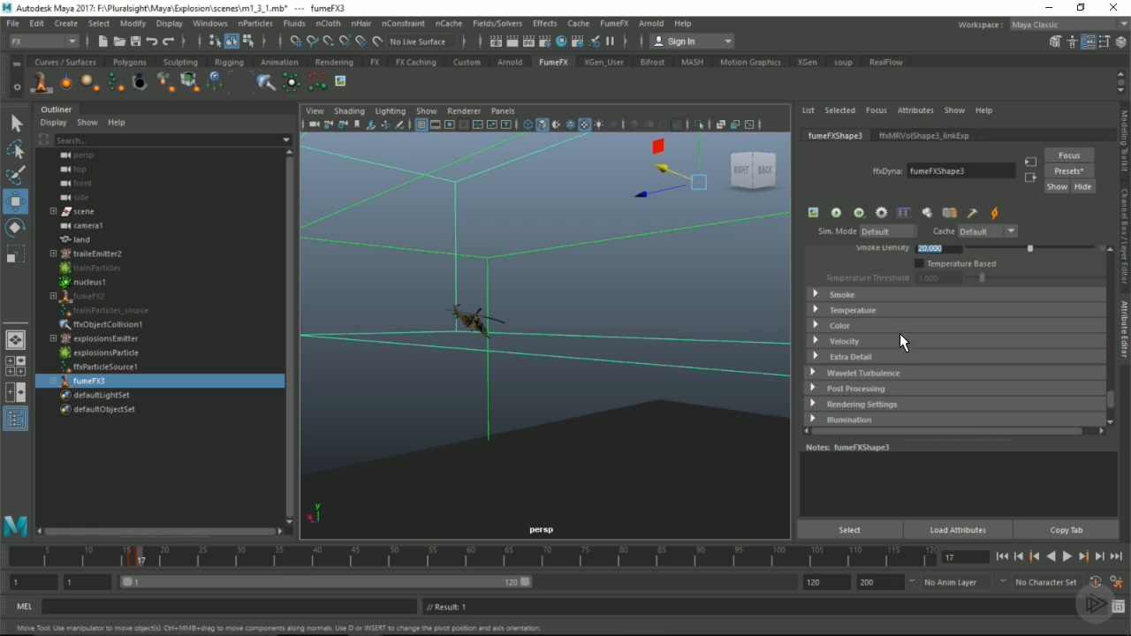
left_click(856, 294)
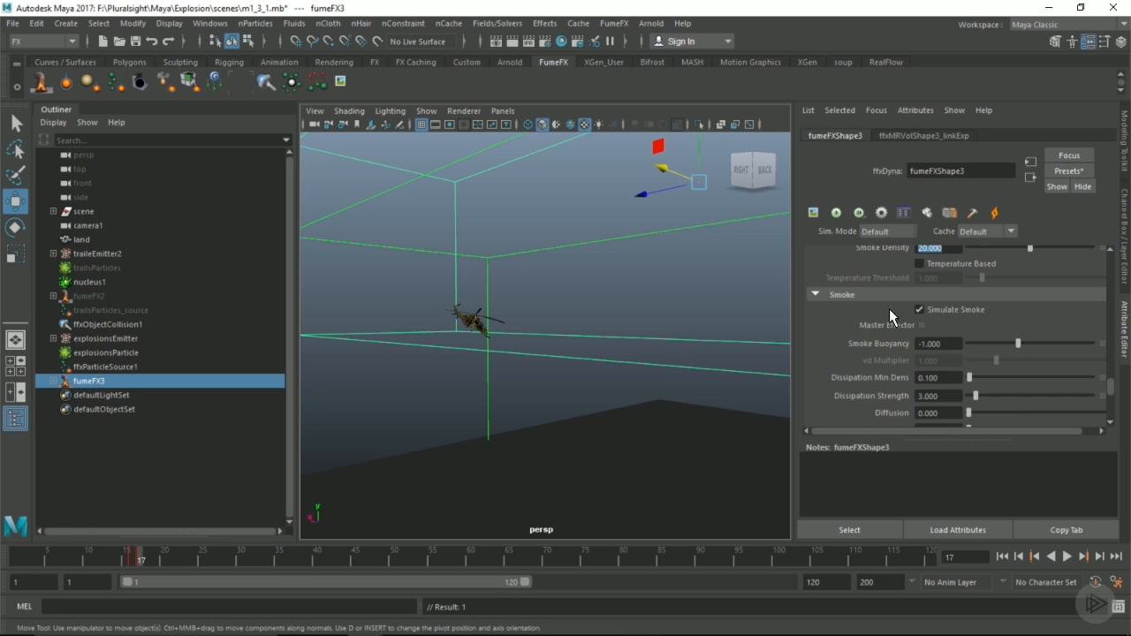
scroll(892, 323, "down", 3)
left_click_drag(954, 328, 867, 332)
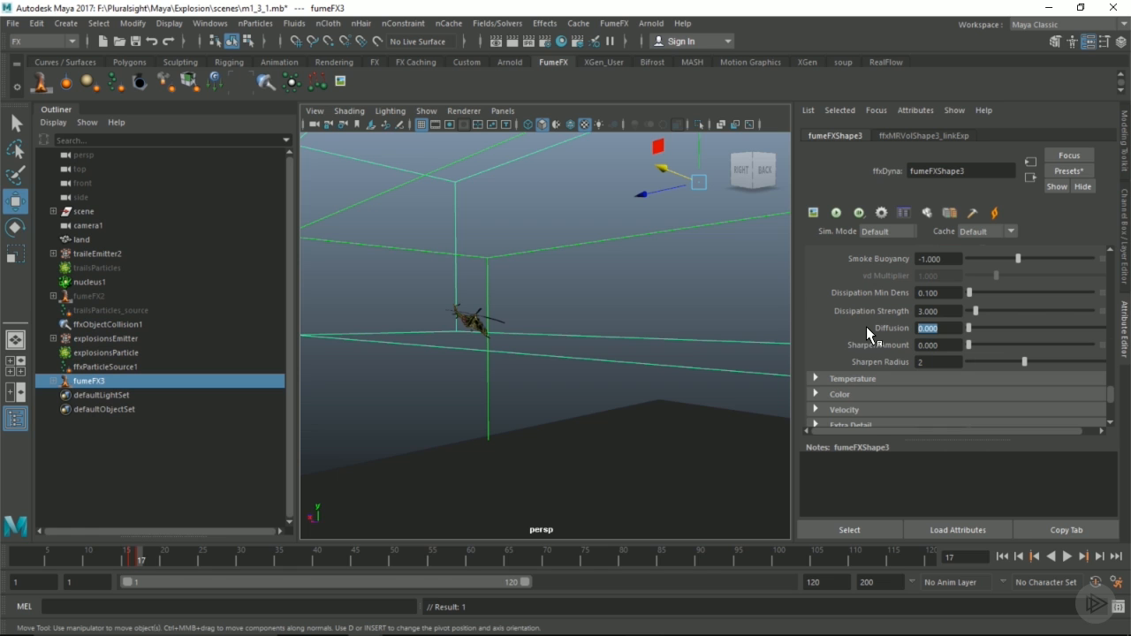
type(".002")
key("Return")
- Check the Simulate Color option in fumeFX3's Color settings and look back over the System parameters
scroll(852, 335, "down", 2)
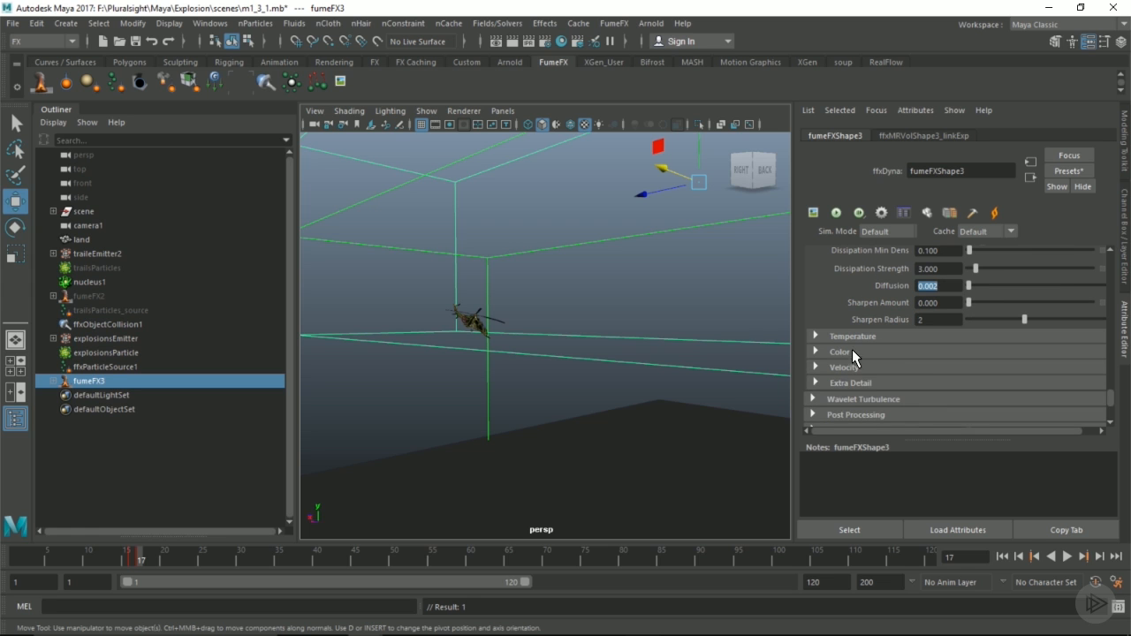
left_click(851, 353)
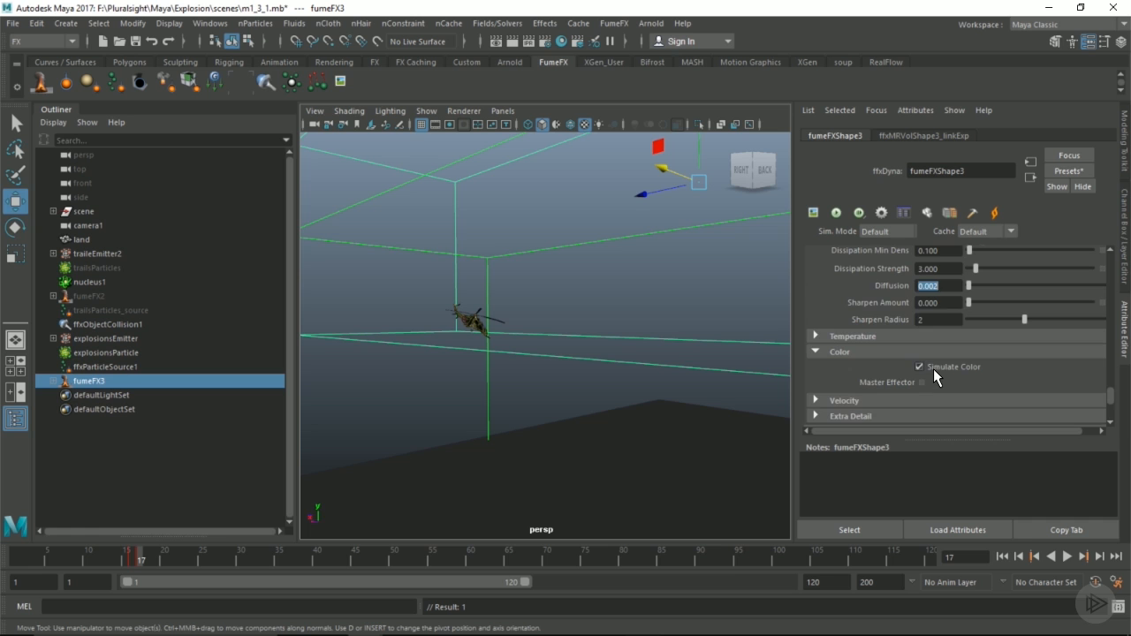
scroll(933, 368, "down", 4)
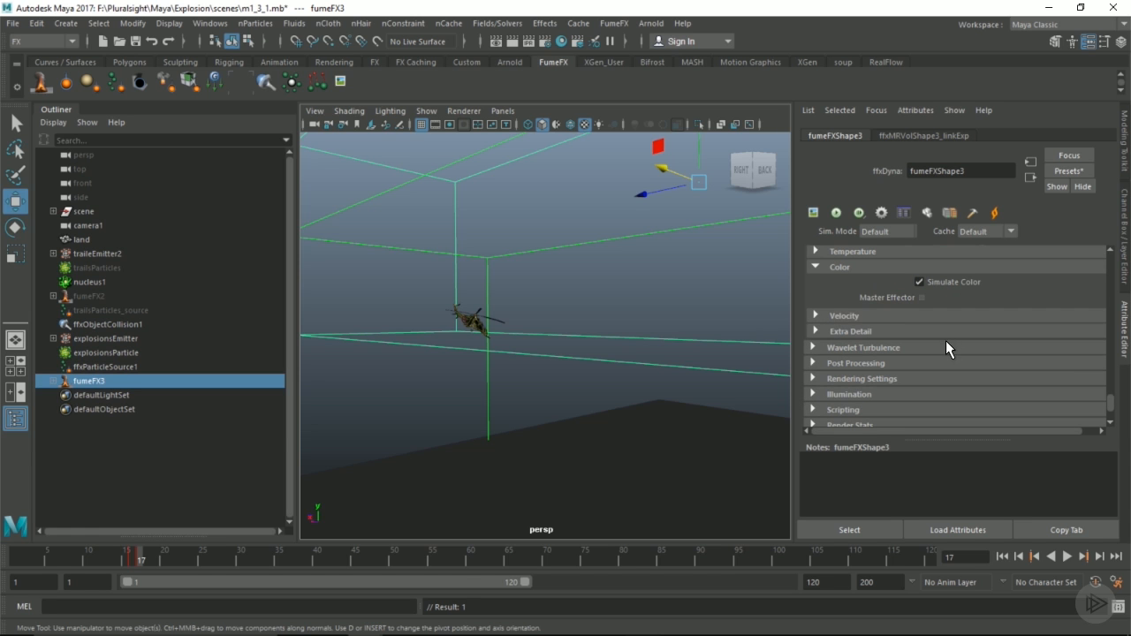
scroll(945, 340, "up", 12)
scroll(945, 340, "up", 8)
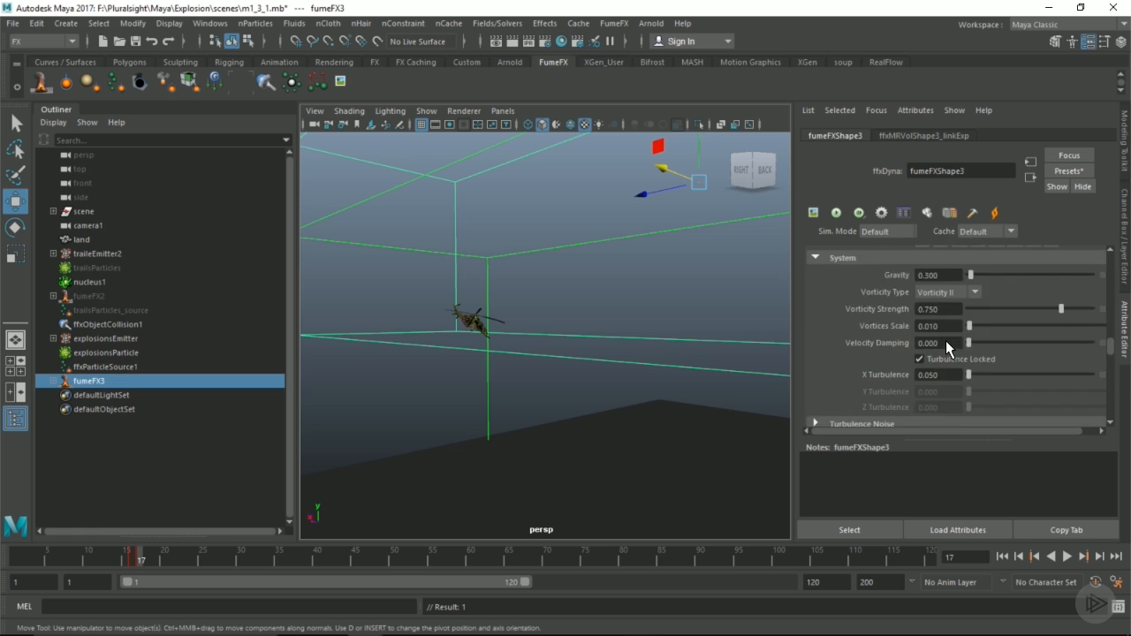
- Link ffxObjectCollision1 and ffxParticleSource1 to fumeFX3 in the FumeFX Relationship Manager
left_click(906, 212)
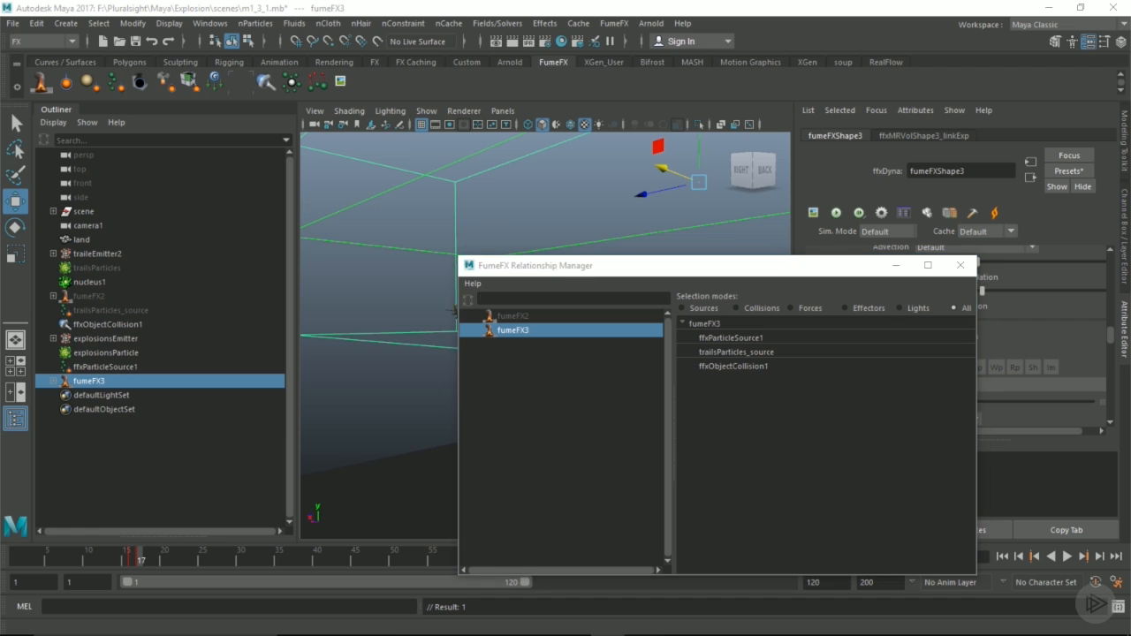
left_click(734, 366)
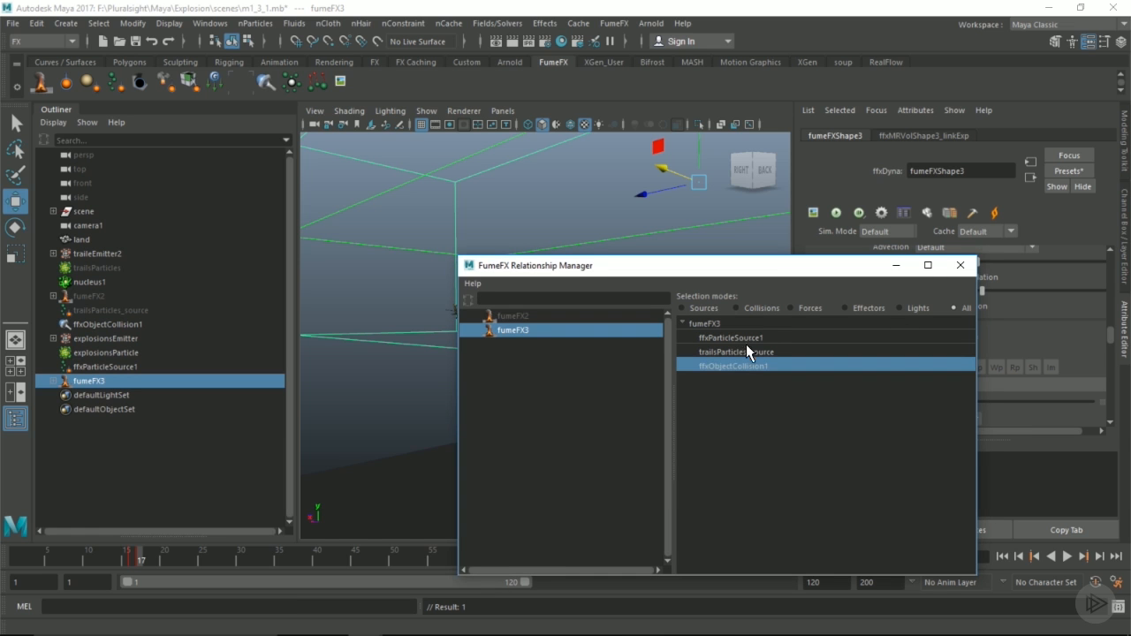
left_click(746, 338)
left_click(962, 264)
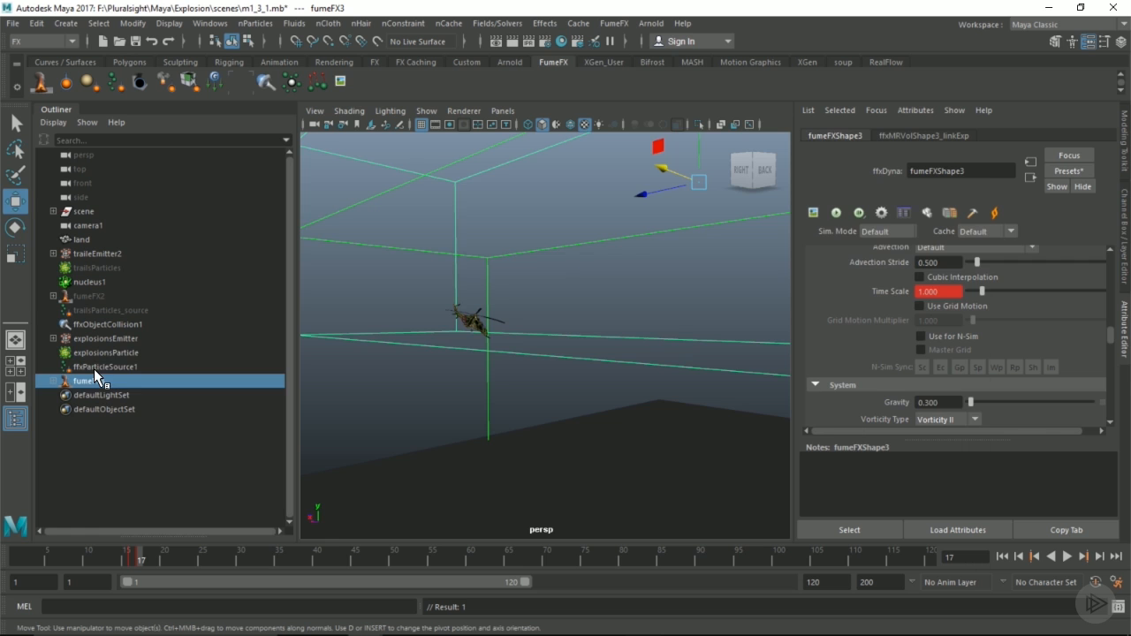
- Rename ffxParticleSource1 as explosionParticle_source in the Outliner
double_click(94, 367)
type("explosion")
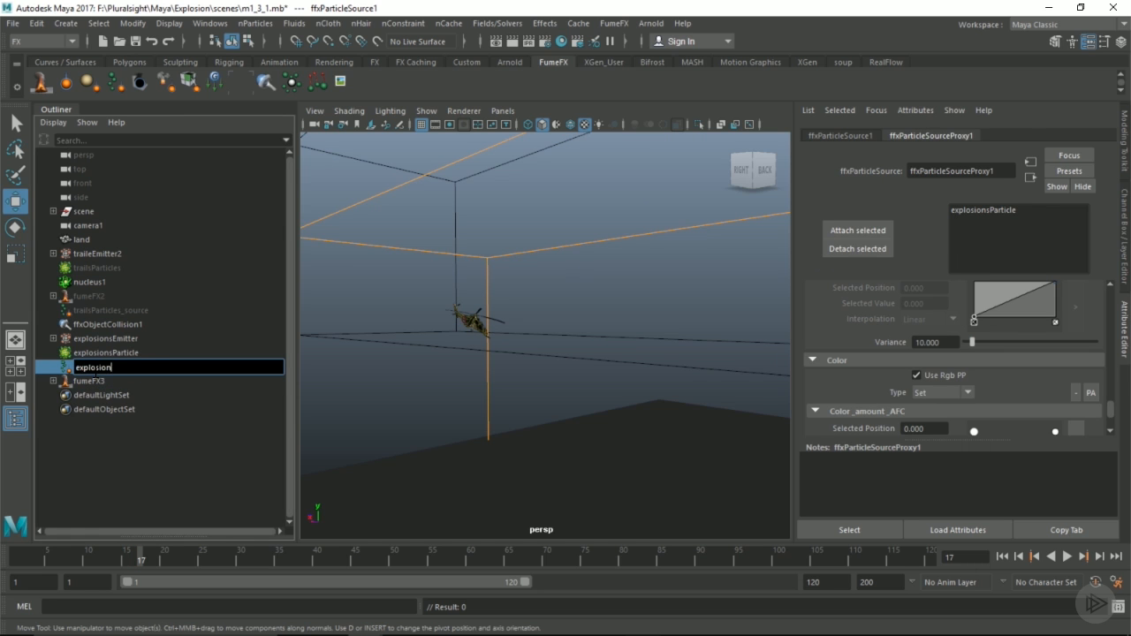
type("PArticle_source")
key("Return")
double_click(93, 368)
left_click(121, 367)
- Increase the grid Spacing slightly in fumeFX3's General Parameters
left_click(106, 380)
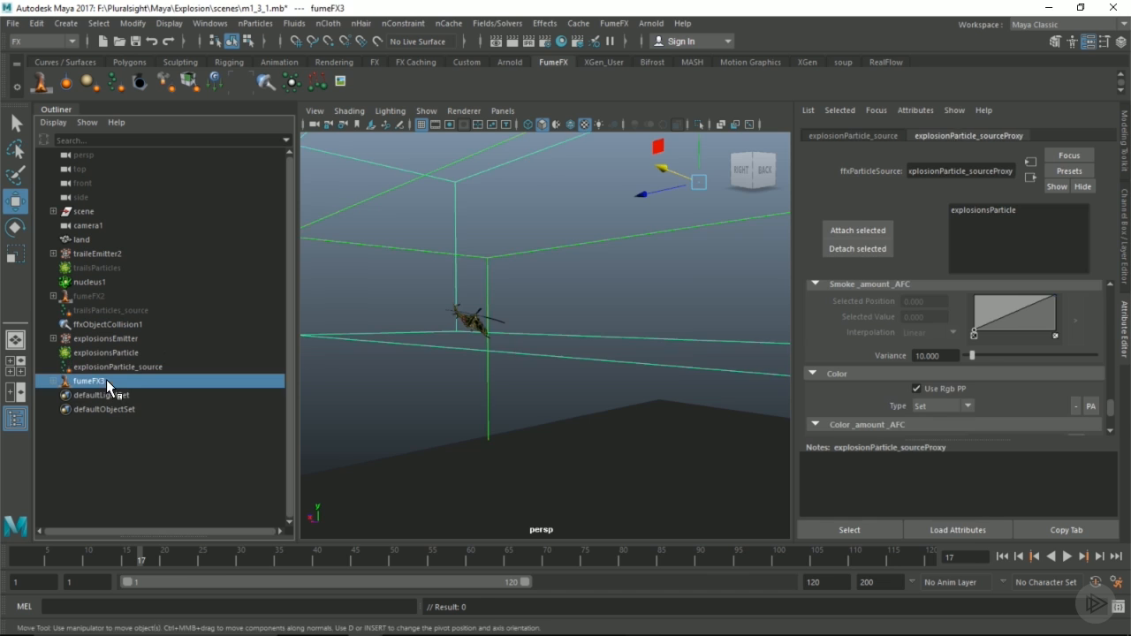
left_click(902, 213)
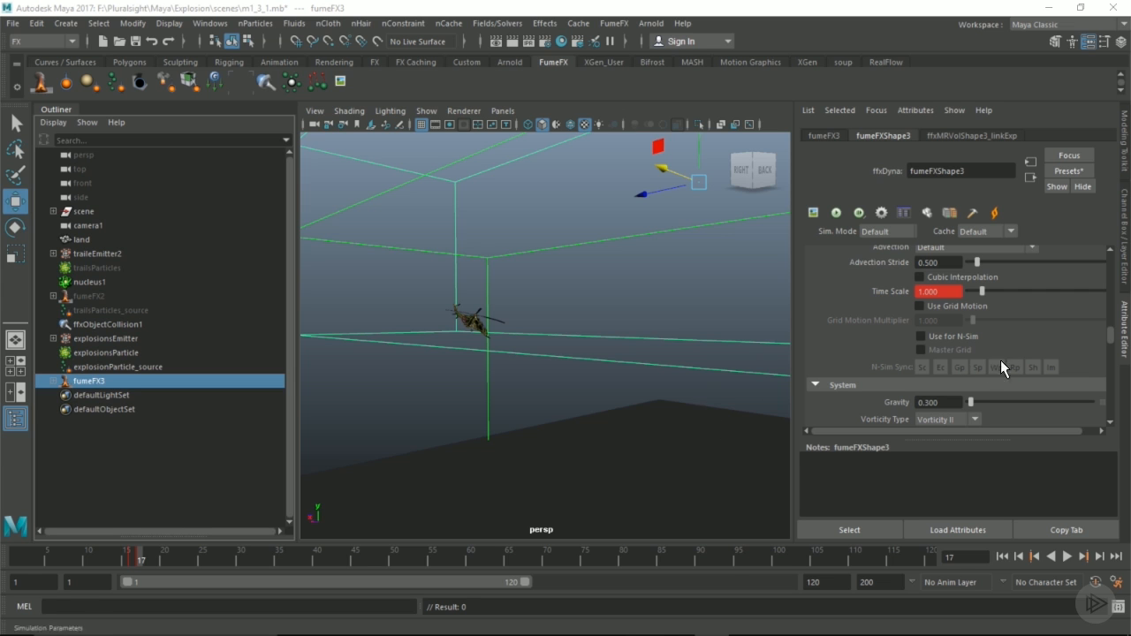
scroll(917, 329, "up", 10)
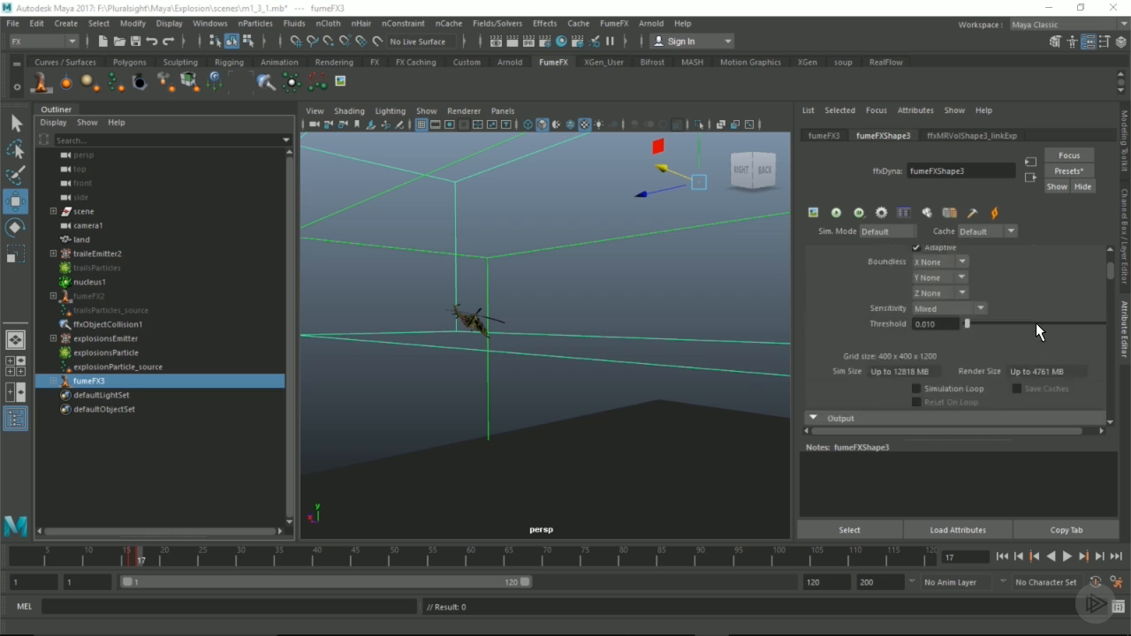
scroll(1035, 328, "up", 4)
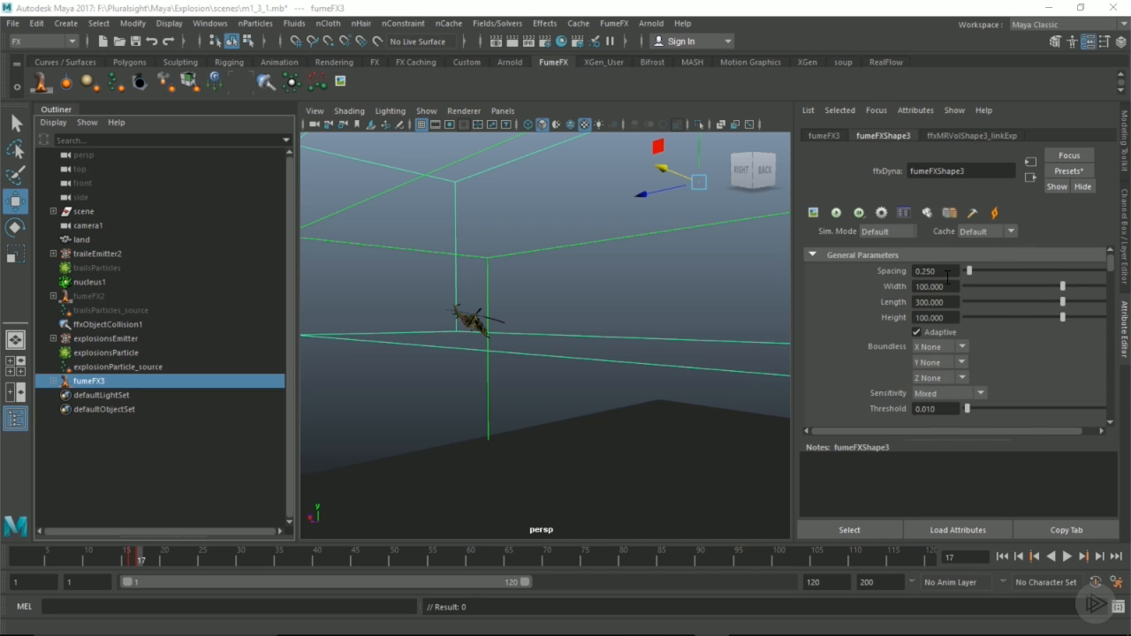
scroll(945, 269, "down", 2)
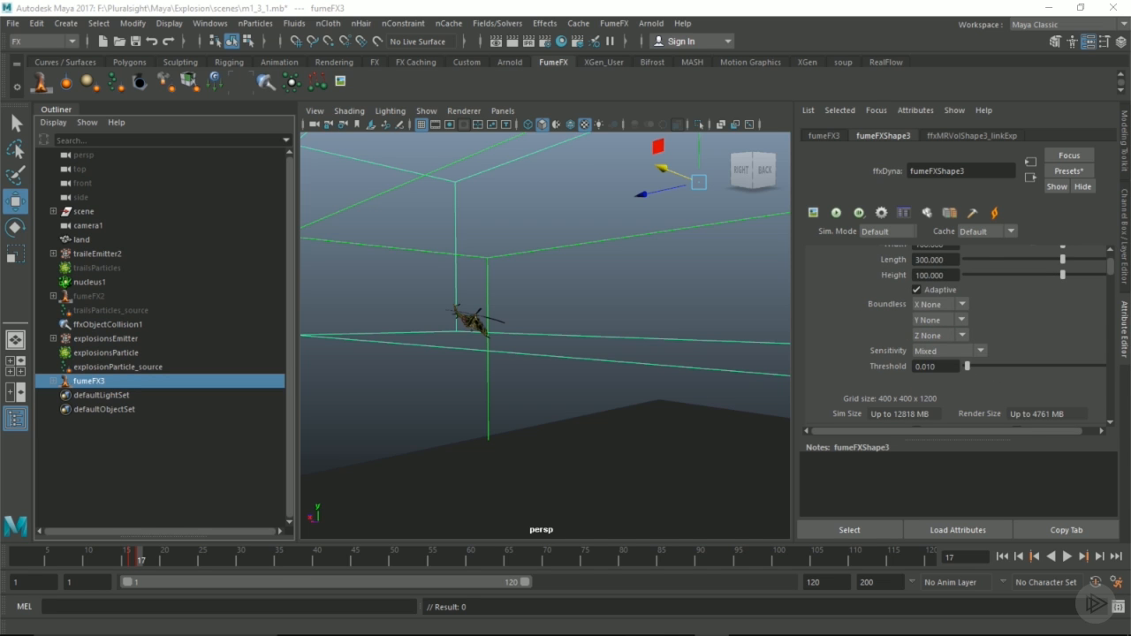
scroll(986, 347, "up", 2)
double_click(934, 270)
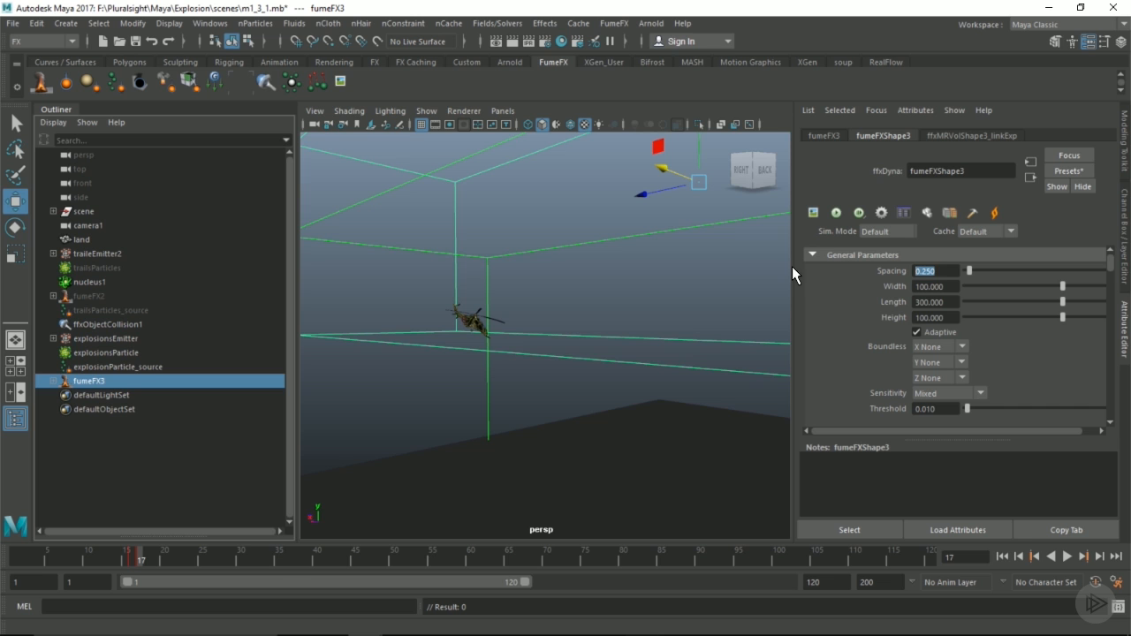
- Set the End Frame of fumeFX3's simulation output to 65
scroll(890, 326, "down", 7)
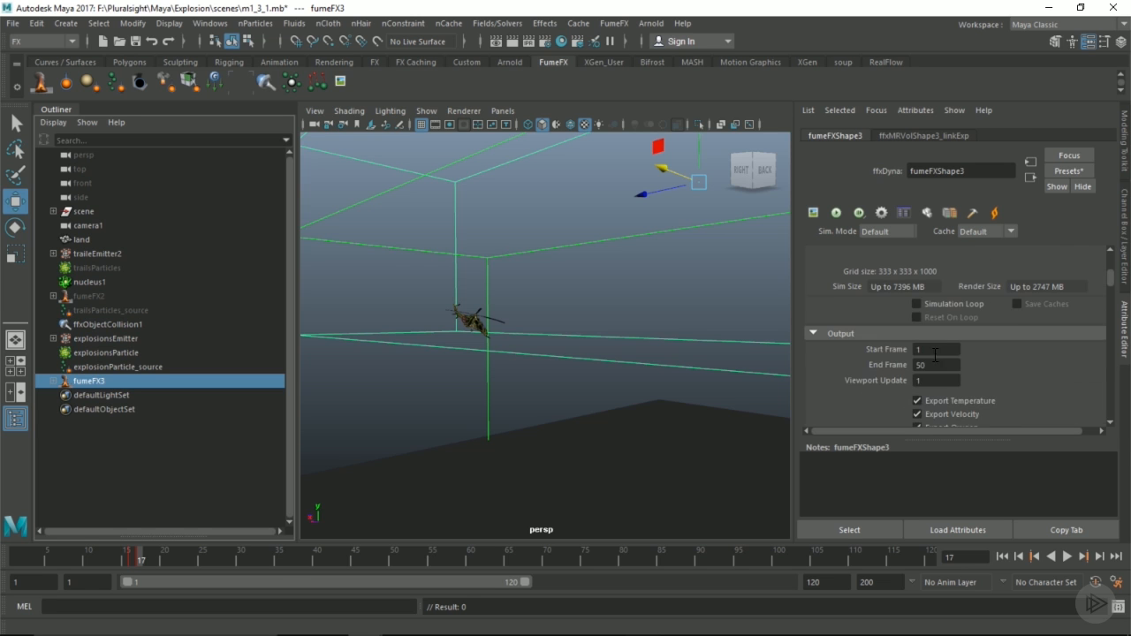
double_click(937, 364)
type("65")
key("Return")
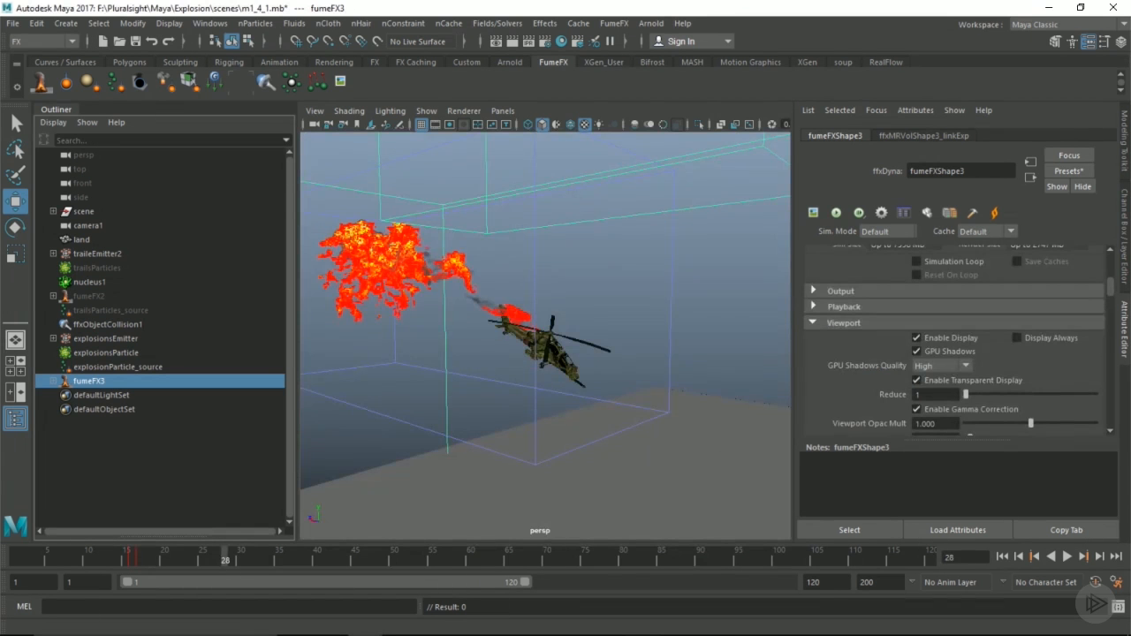
- Review the simulated explosion at several frames, in the perspective view and through camera1
left_click(168, 552)
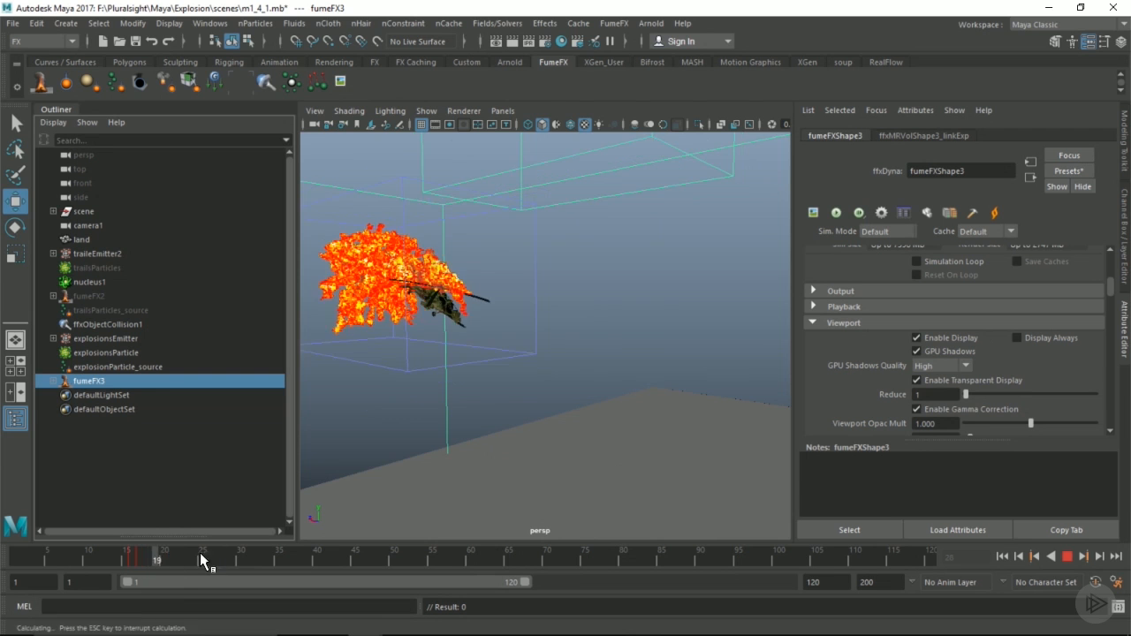
mouse_move(298, 554)
left_mouse_down()
mouse_move(356, 554)
mouse_move(70, 554)
mouse_move(294, 555)
left_mouse_up()
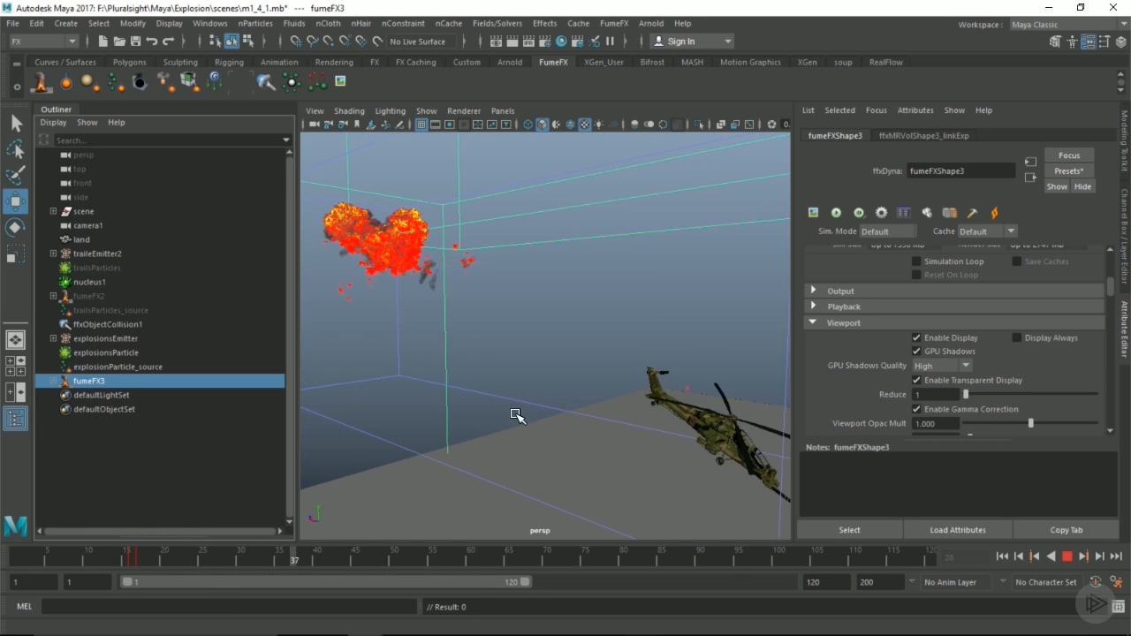
left_click(511, 111)
mouse_move(571, 123)
left_click(667, 137)
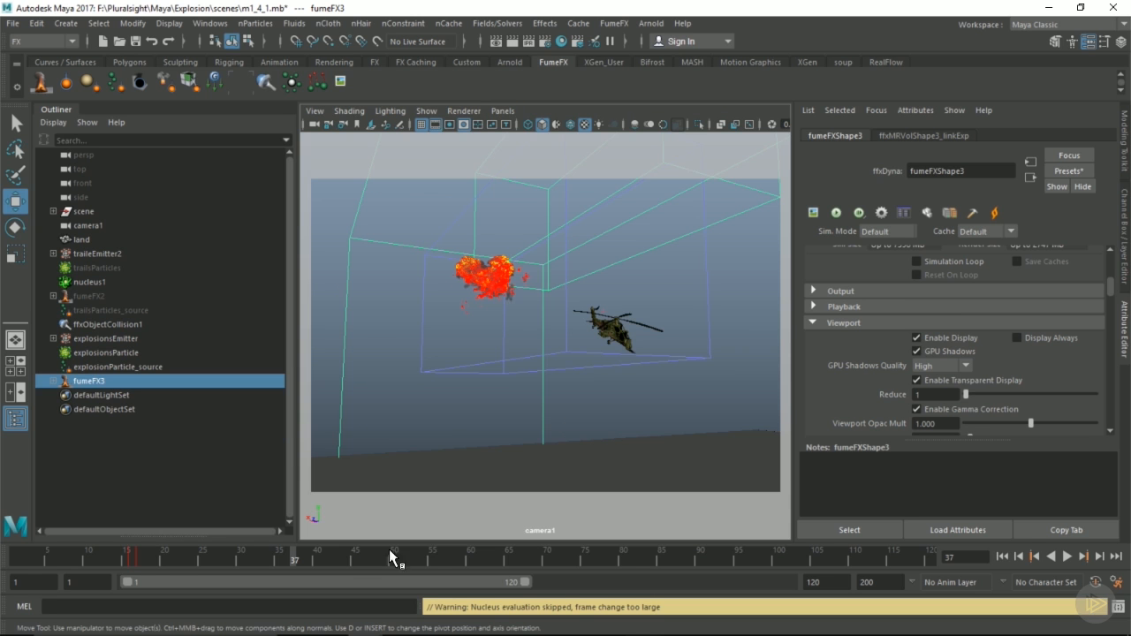
left_click(347, 556)
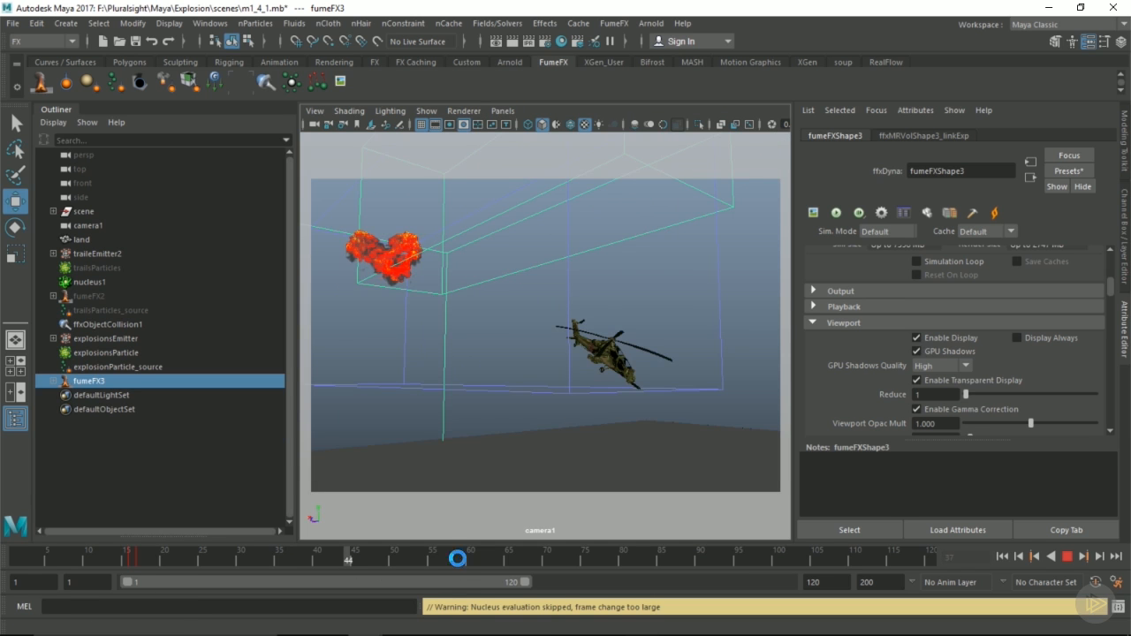
left_click(460, 556)
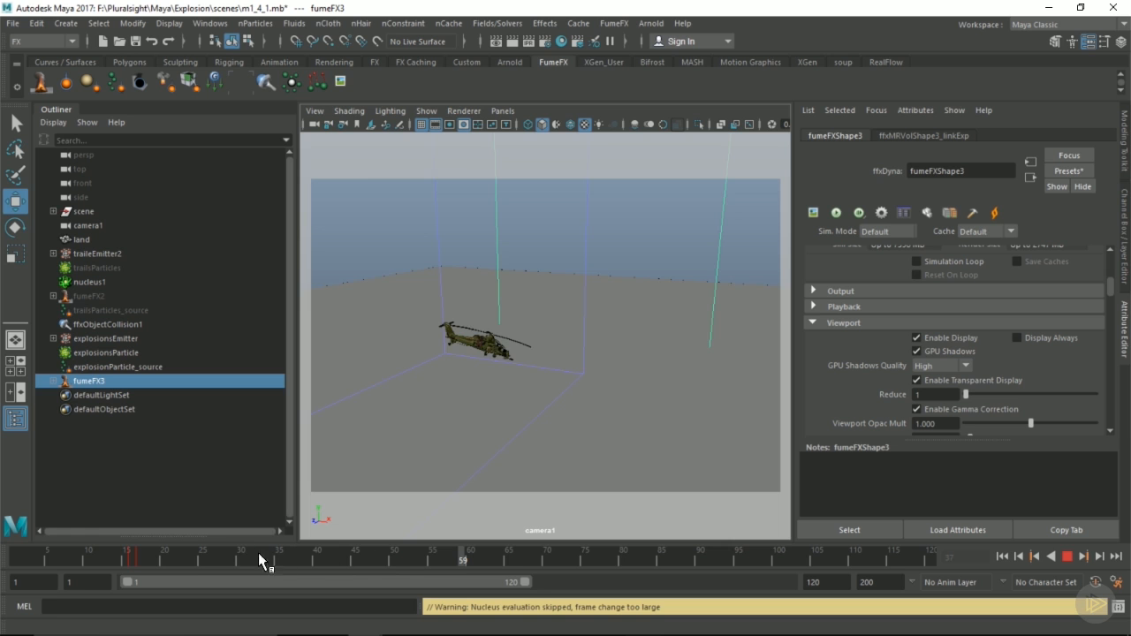
left_click(239, 556)
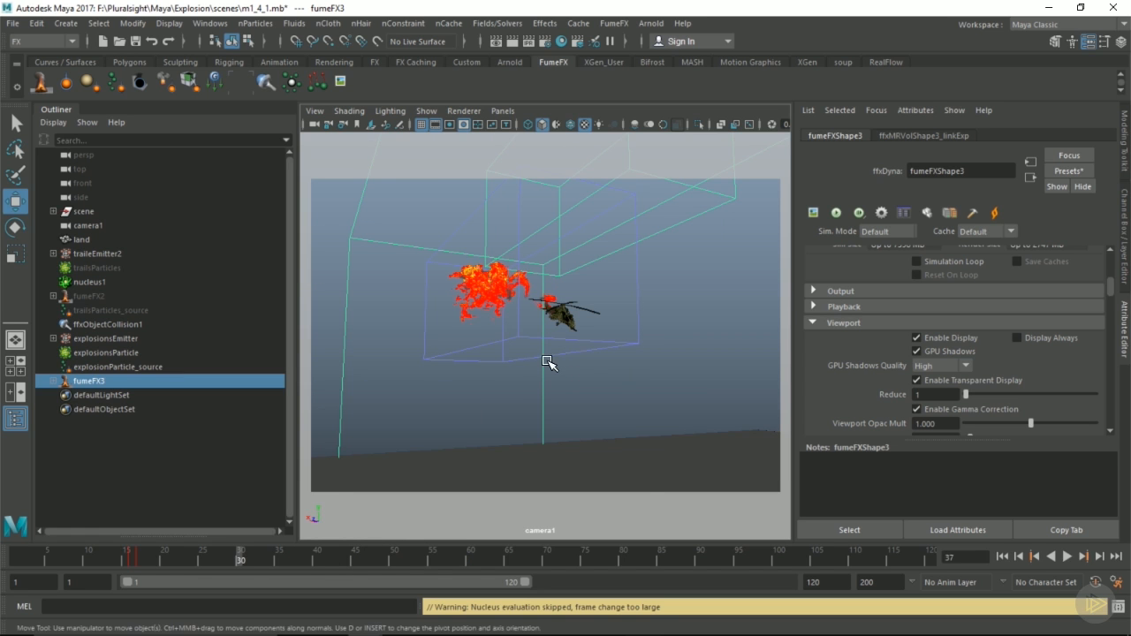
- Return to a closer perspective view at frame 30 and inspect the Inherit Factor of explosionsParticle
key("space")
left_click_drag(544, 358, 547, 324)
mouse_move(530, 383)
right_mouse_down("alt")
mouse_move(644, 379)
mouse_move(530, 397)
right_mouse_up("alt")
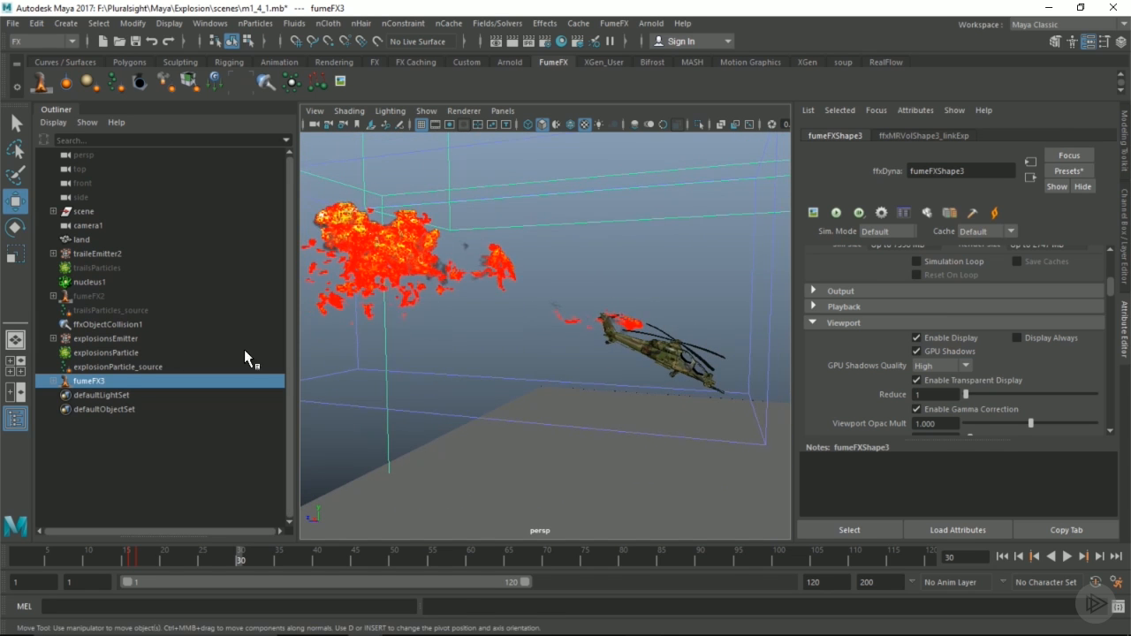
left_click(131, 351)
left_click(1125, 276)
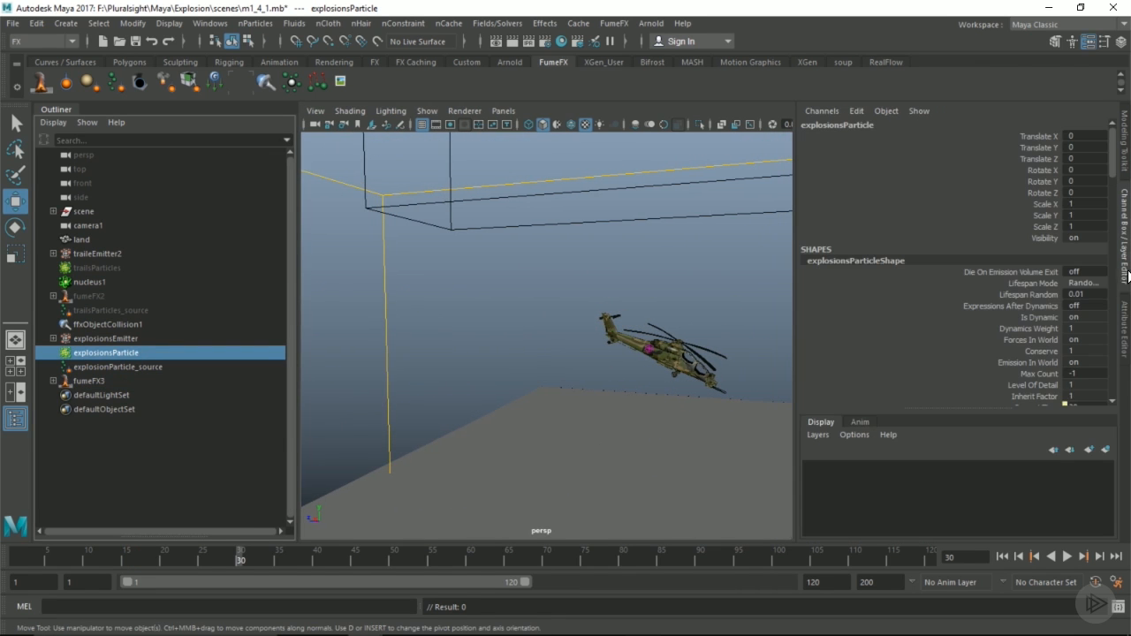
left_click(1074, 397)
- Select fumeFX3 and examine how its explosion evolves up to frame 52 from another perspective angle
left_click(113, 380)
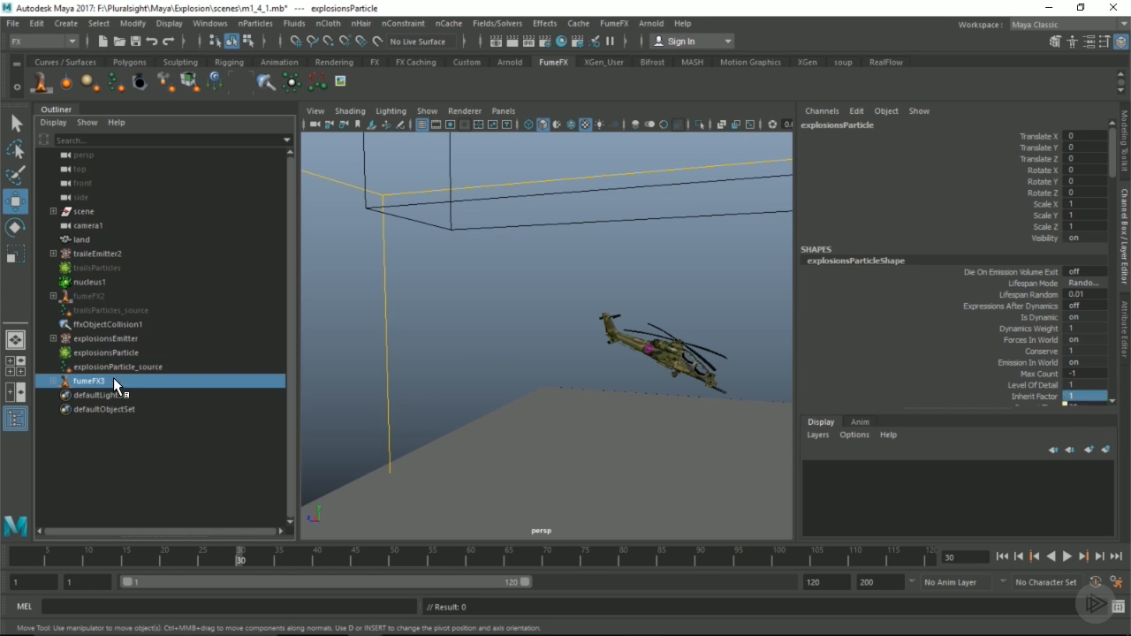
left_click_drag(200, 552, 256, 558)
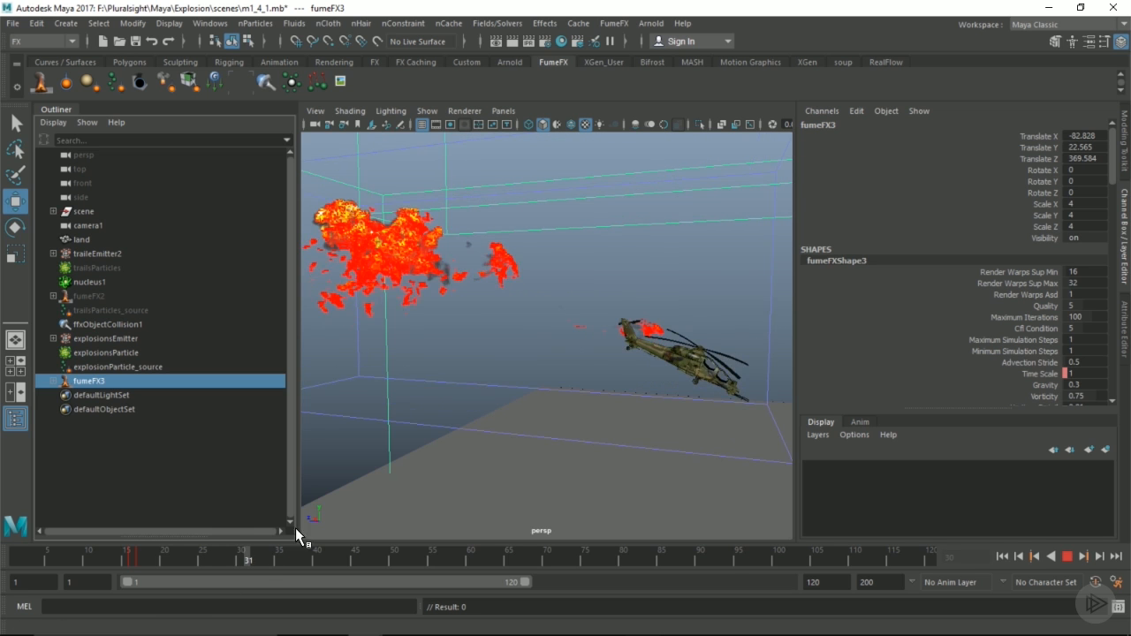
left_click_drag(566, 336, 555, 400, "alt")
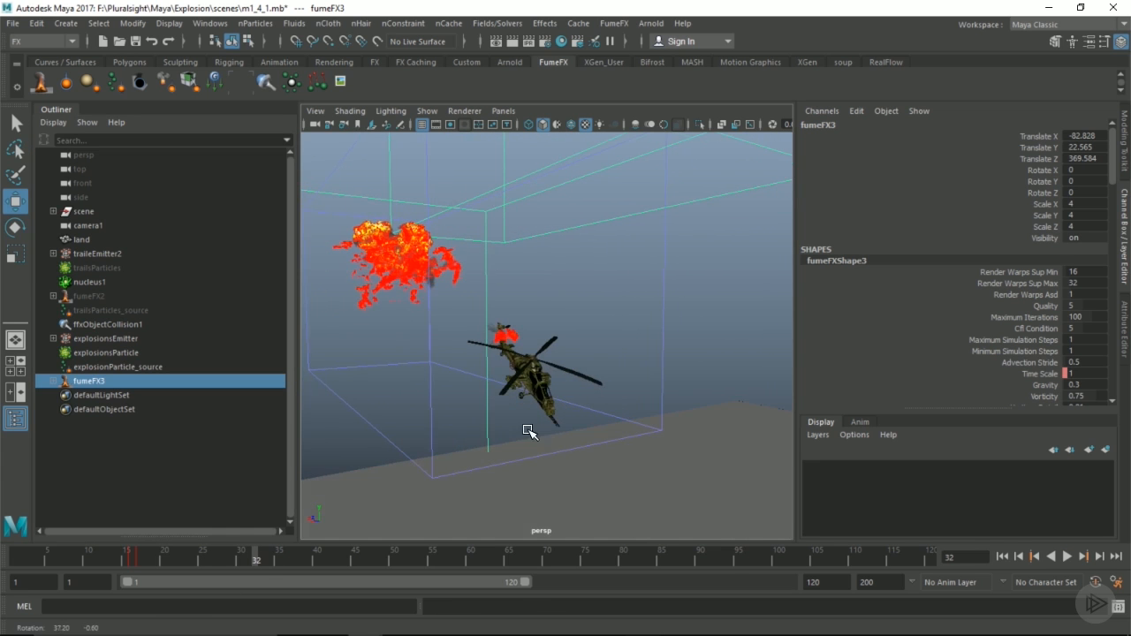
left_click_drag(302, 554, 406, 552)
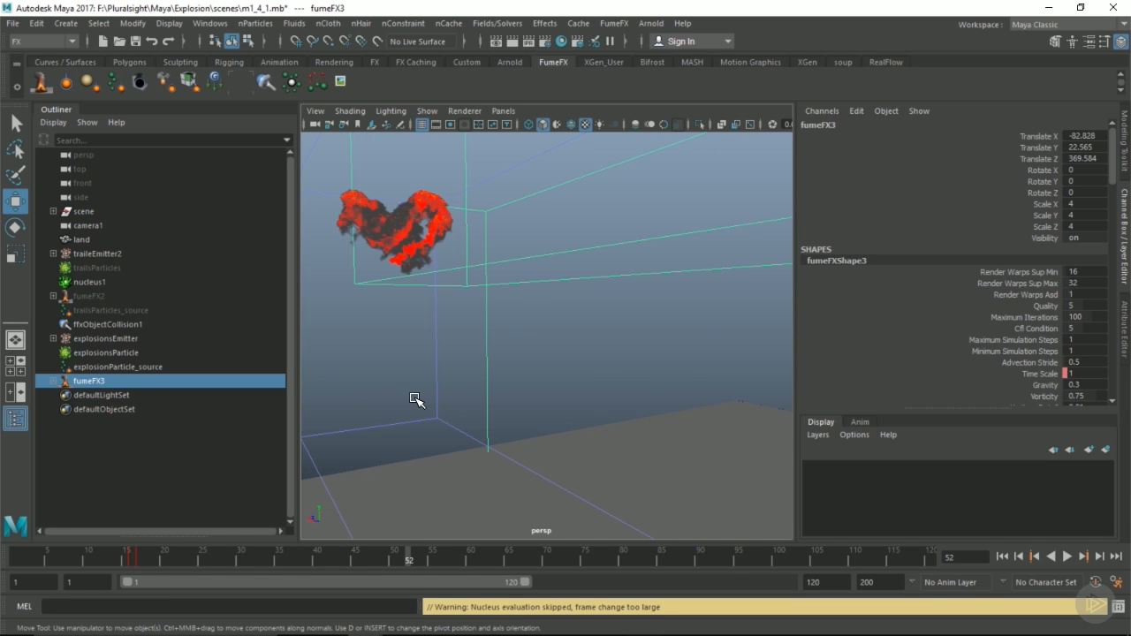